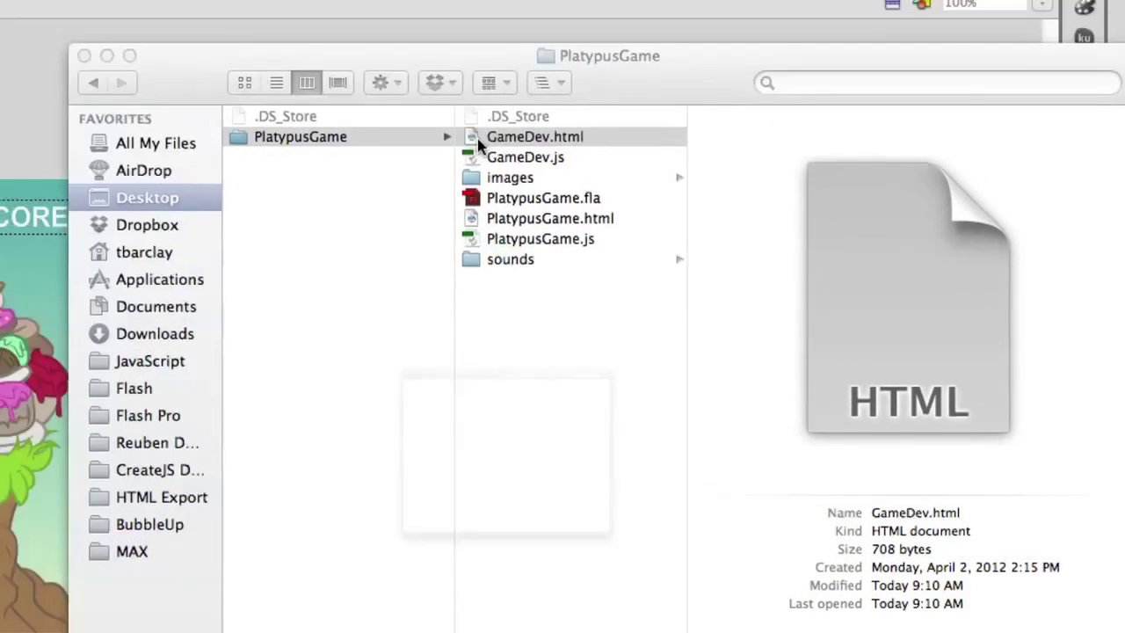
Step: Open GameDev.html from the PlatypusGame folder in Safari
{"action": "double_click", "coordinate": [478, 140]}
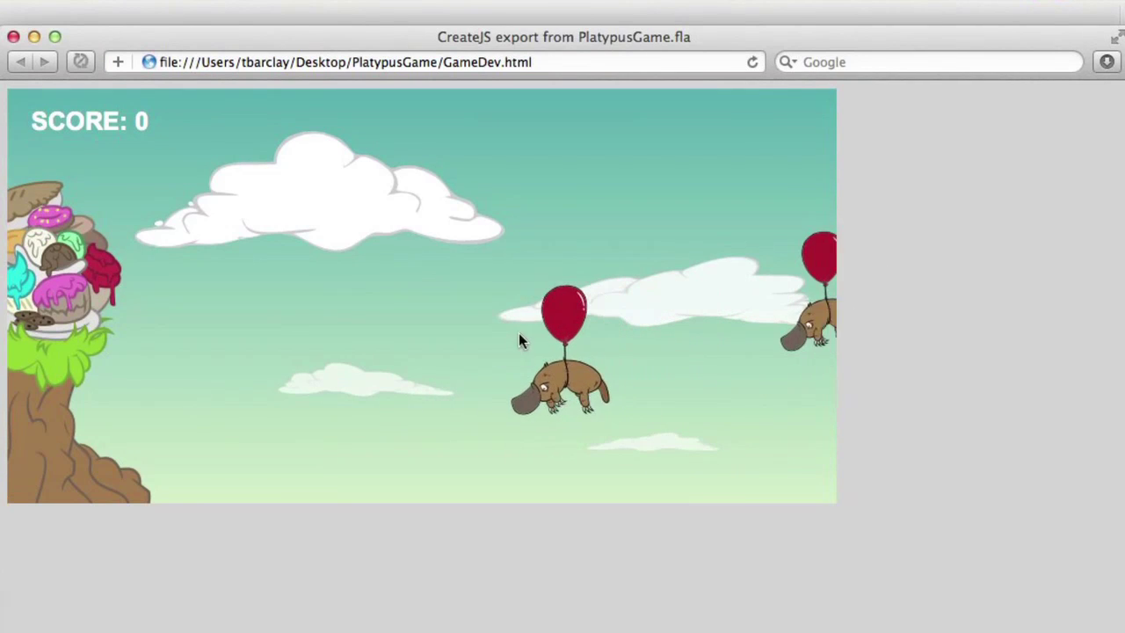
Step: Pop seven drifting balloons to reach a score of 700, then close the game window
{"action": "left_click", "coordinate": [511, 310]}
{"action": "left_click", "coordinate": [576, 256]}
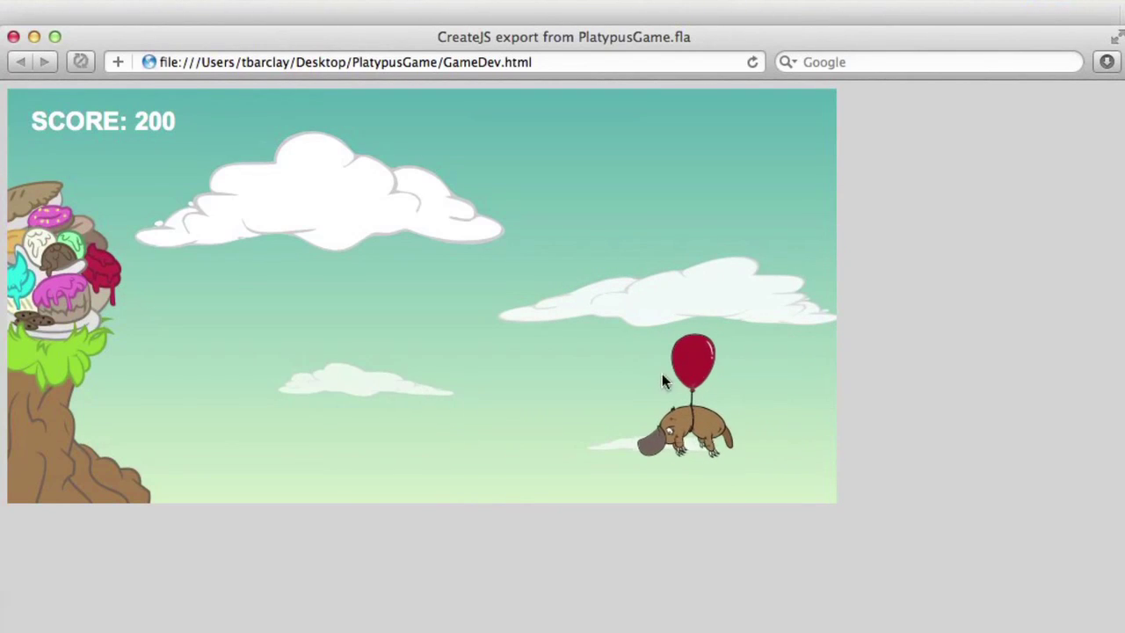
{"action": "left_click", "coordinate": [388, 368]}
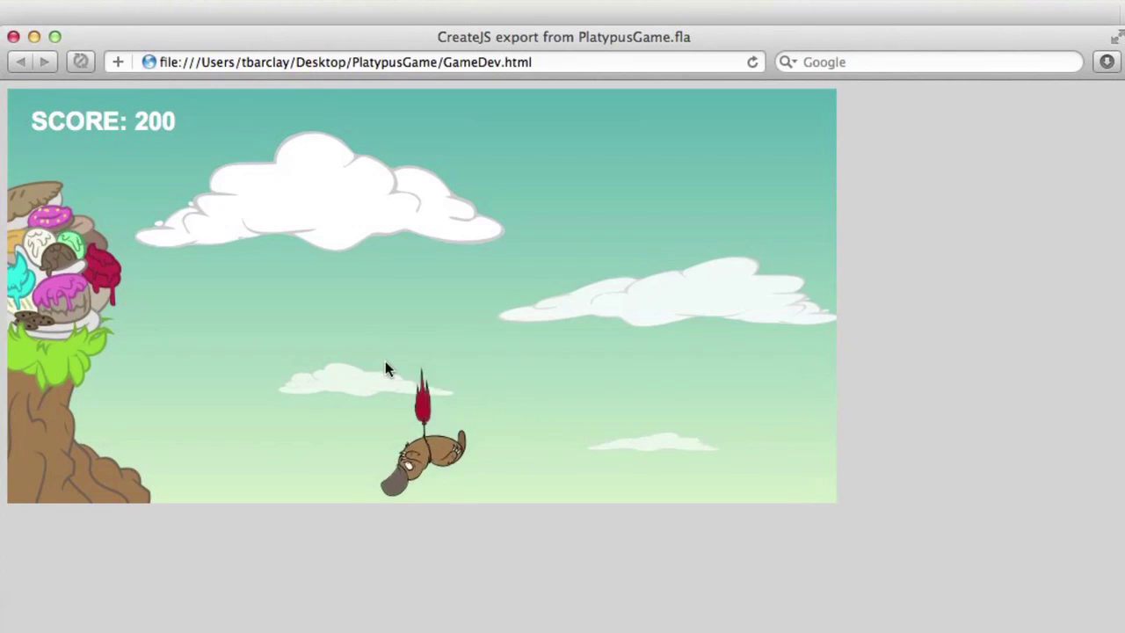
{"action": "left_click", "coordinate": [589, 330]}
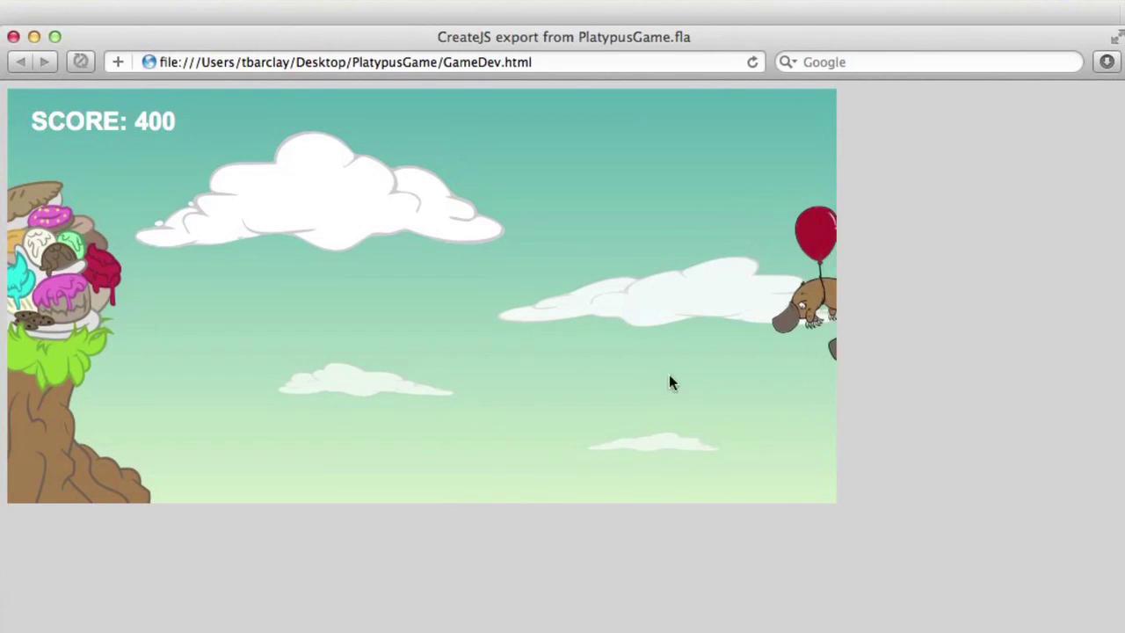
{"action": "left_click", "coordinate": [746, 235]}
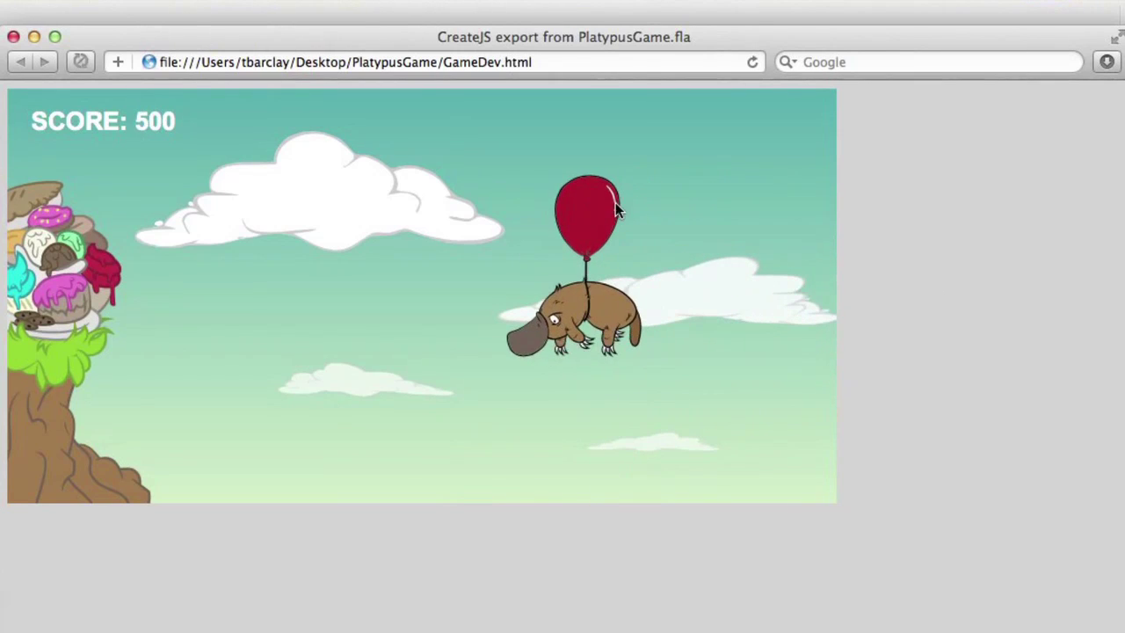
{"action": "left_click", "coordinate": [430, 211]}
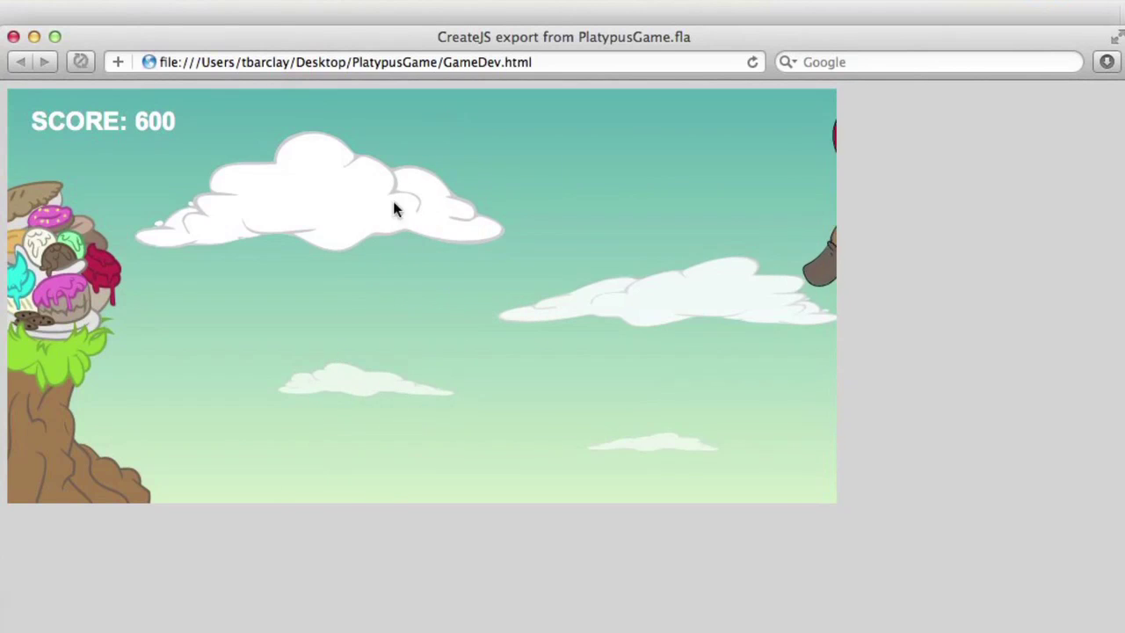
{"action": "left_click", "coordinate": [713, 132]}
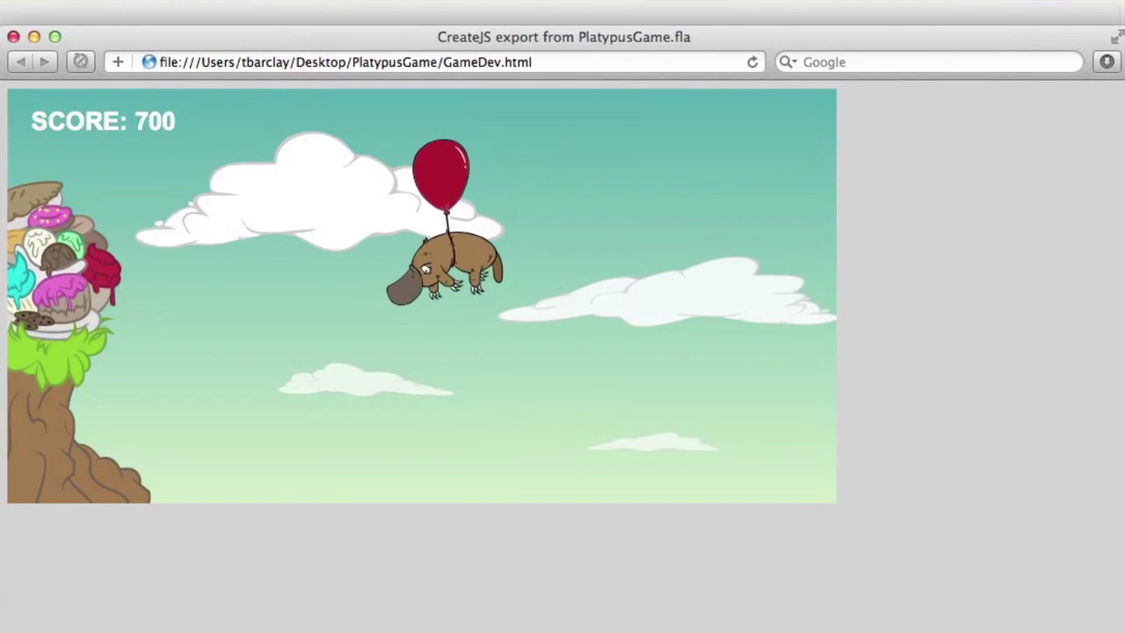
{"action": "left_click", "coordinate": [14, 38]}
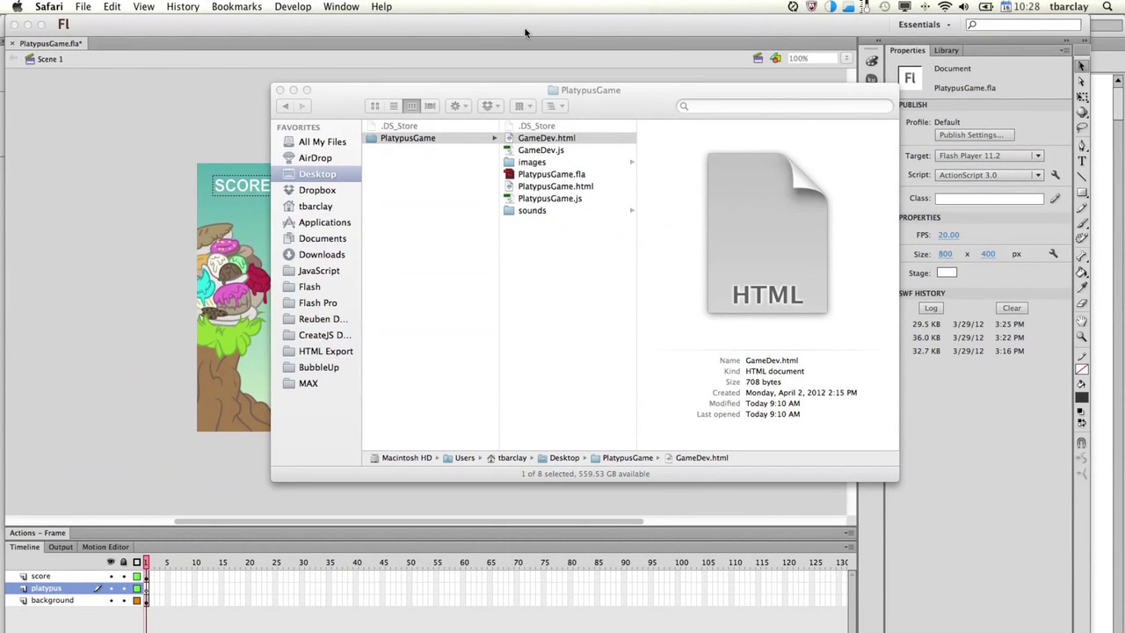
Step: Bring Flash forward, open the Toolkit for CreateJS panel from Window > Other Panels, and reposition it
{"action": "left_click", "coordinate": [525, 33]}
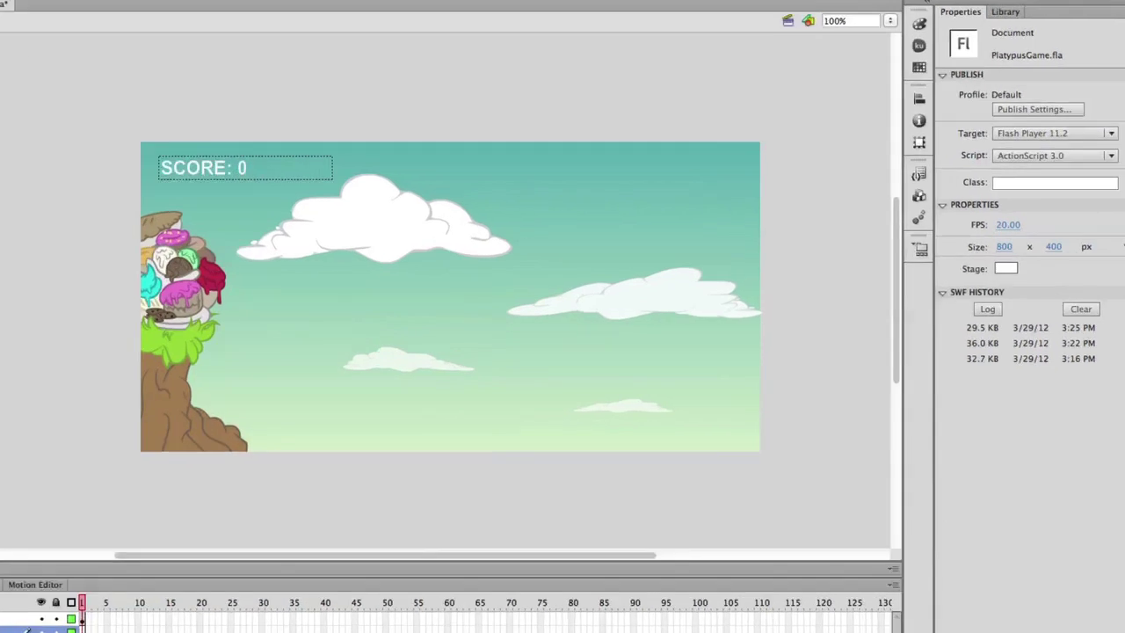
{"action": "left_click", "coordinate": [450, 7]}
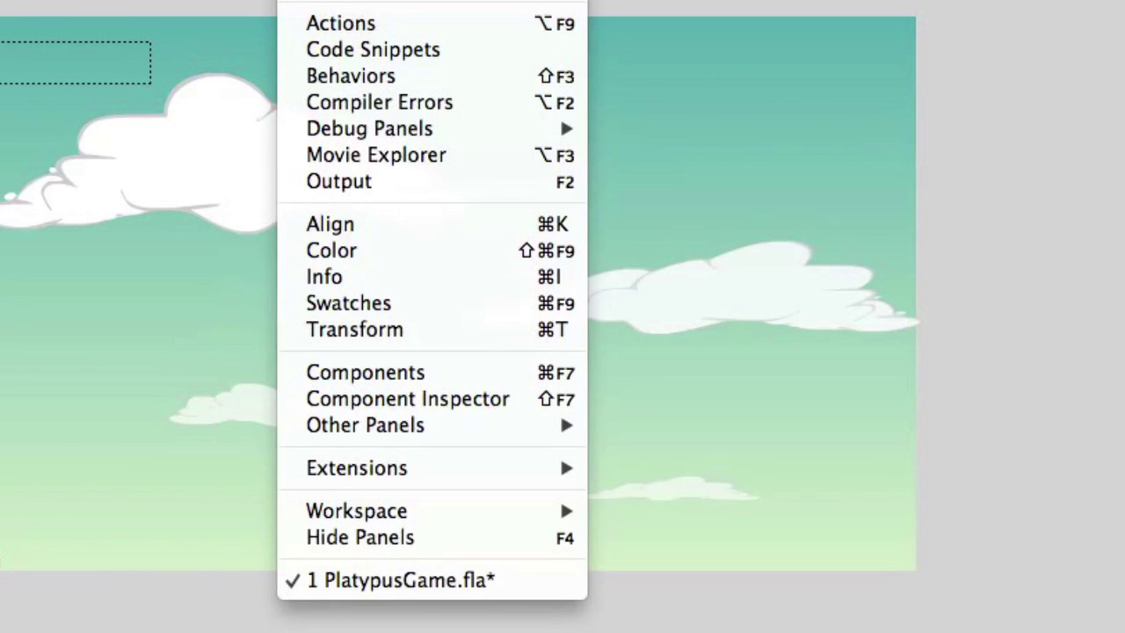
{"action": "mouse_move", "coordinate": [390, 427]}
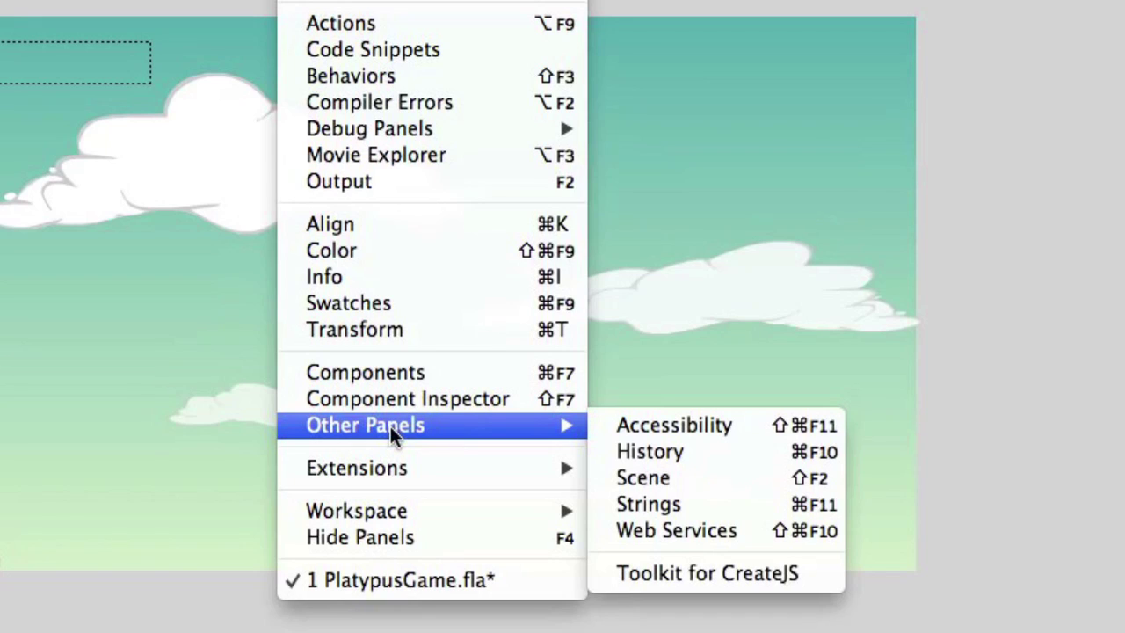
{"action": "left_click", "coordinate": [662, 574]}
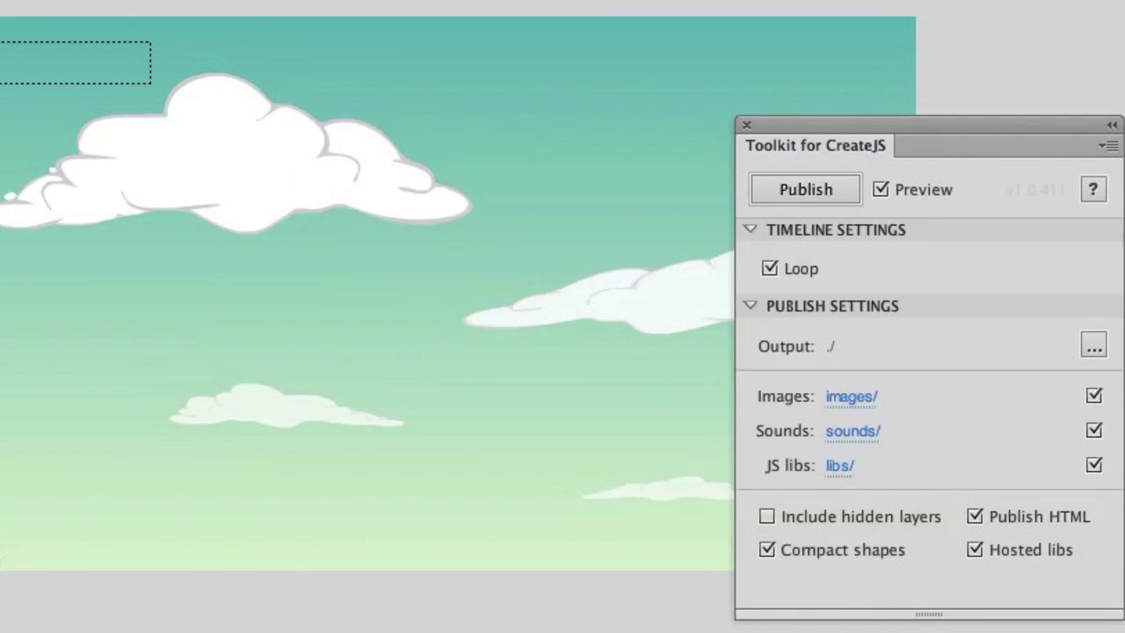
{"action": "left_click_drag", "start_coordinate": [995, 151], "coordinate": [990, 66]}
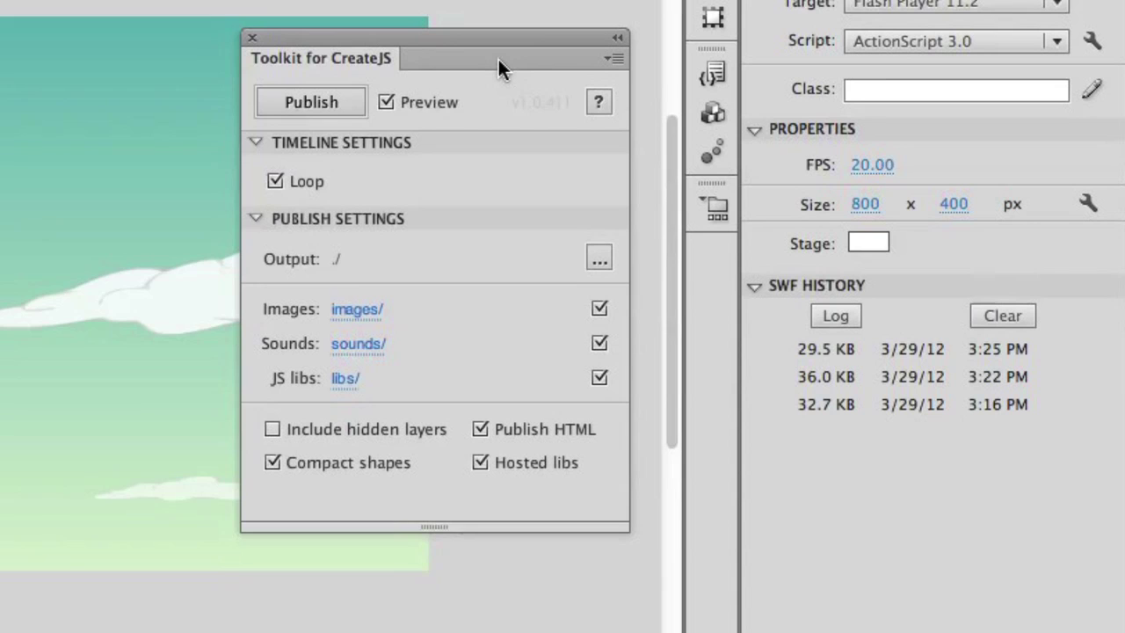
{"action": "left_click_drag", "start_coordinate": [508, 64], "coordinate": [711, 269]}
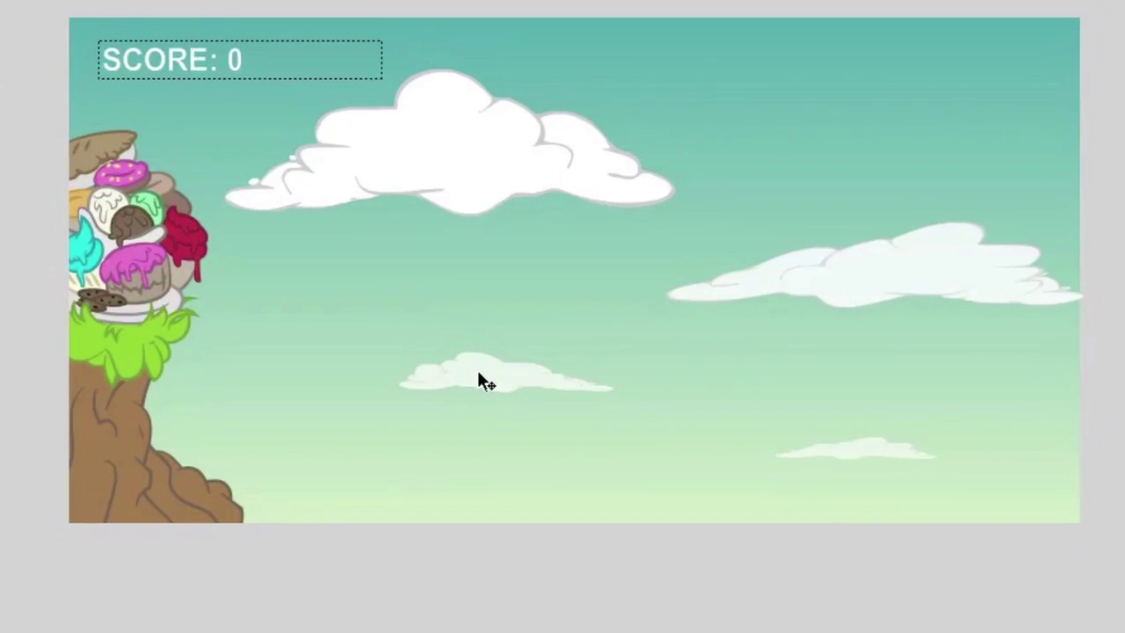
{"action": "left_click", "coordinate": [222, 82]}
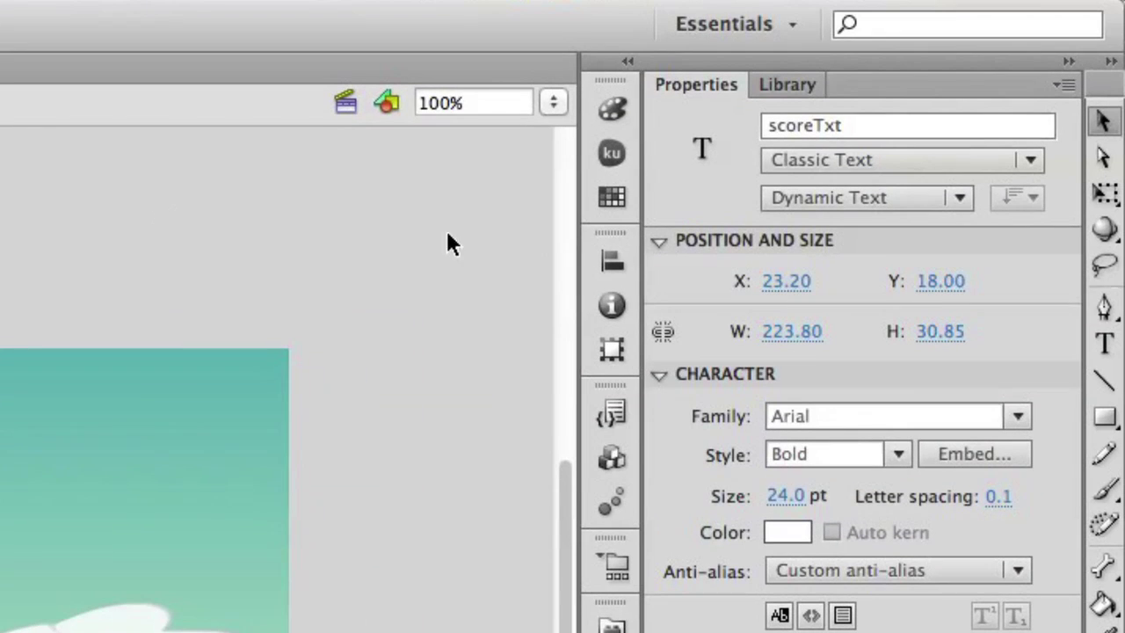
{"action": "left_click", "coordinate": [892, 130]}
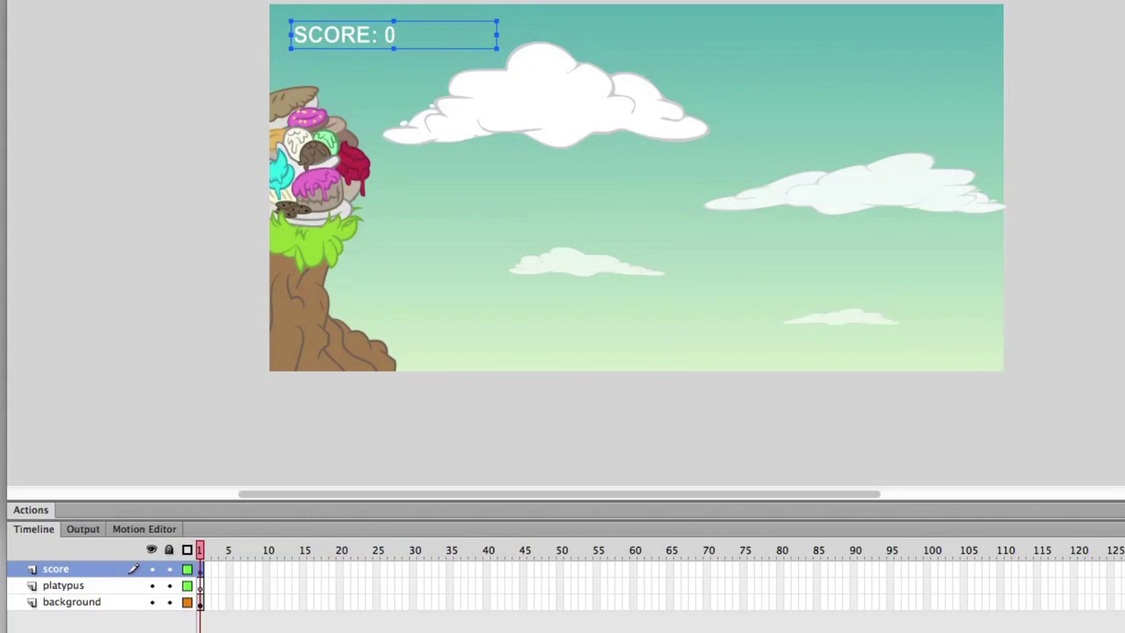
{"action": "left_click", "coordinate": [68, 603]}
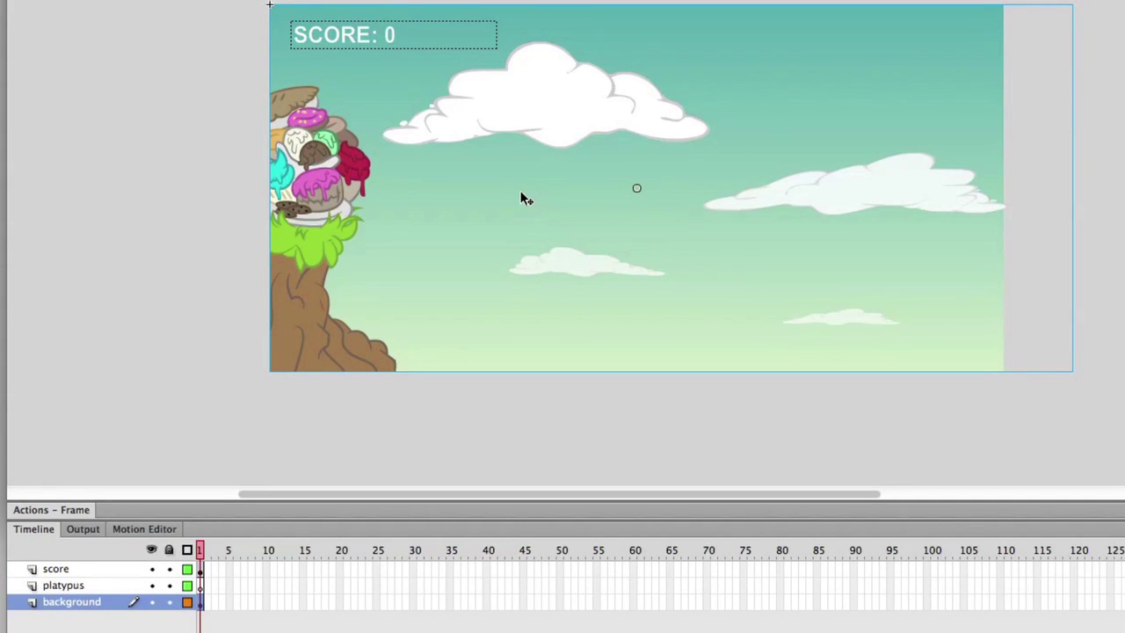
{"action": "left_click", "coordinate": [565, 119]}
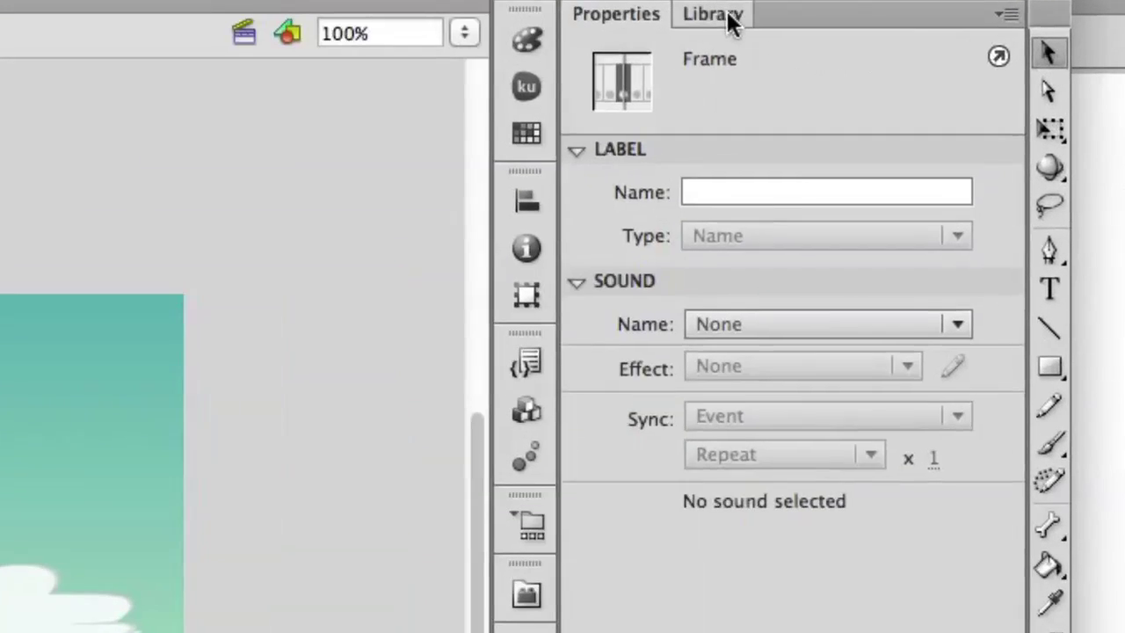
Step: Edit Platypus Animation from the Library and scrub its idle frames to the pop frame
{"action": "left_click", "coordinate": [939, 50]}
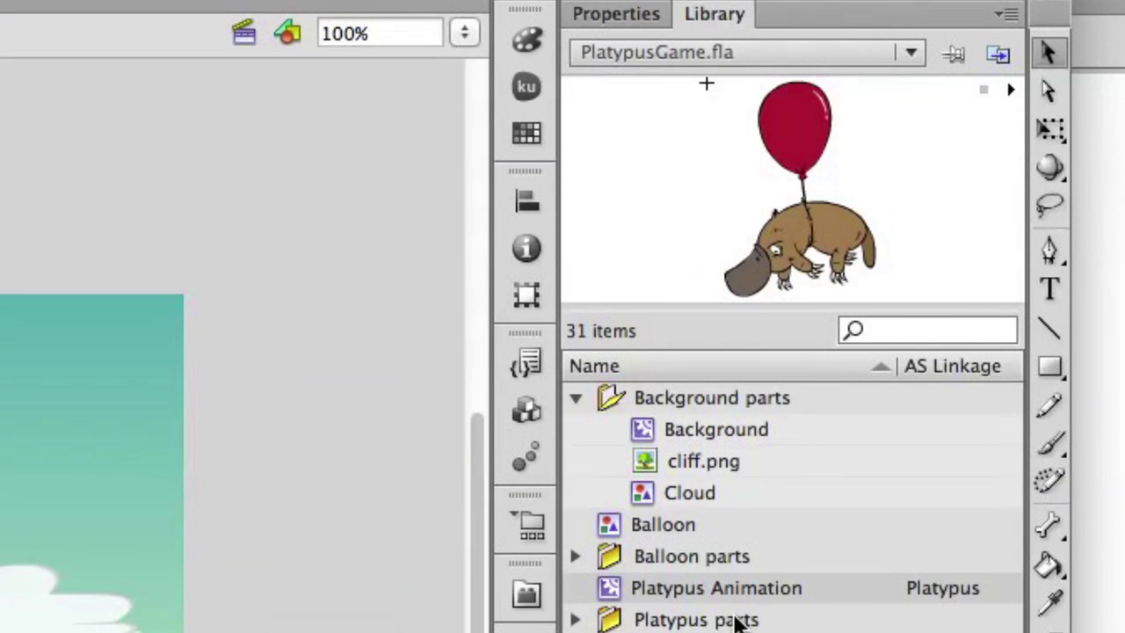
{"action": "double_click", "coordinate": [609, 592]}
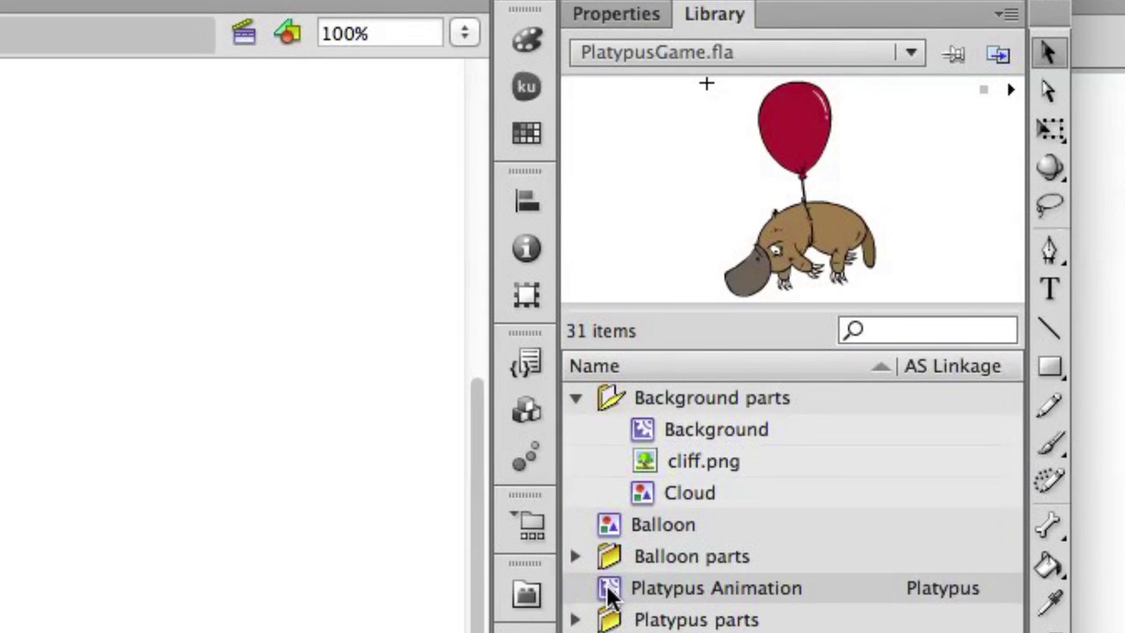
{"action": "left_click_drag", "start_coordinate": [802, 567], "coordinate": [194, 566]}
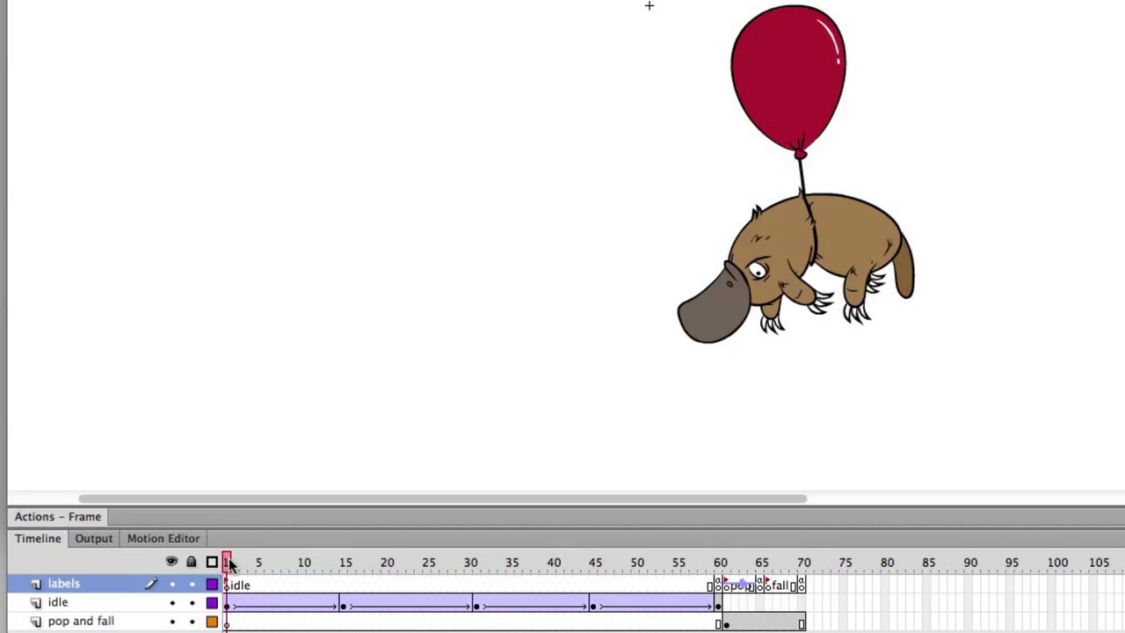
{"action": "left_click_drag", "start_coordinate": [230, 563], "coordinate": [701, 561]}
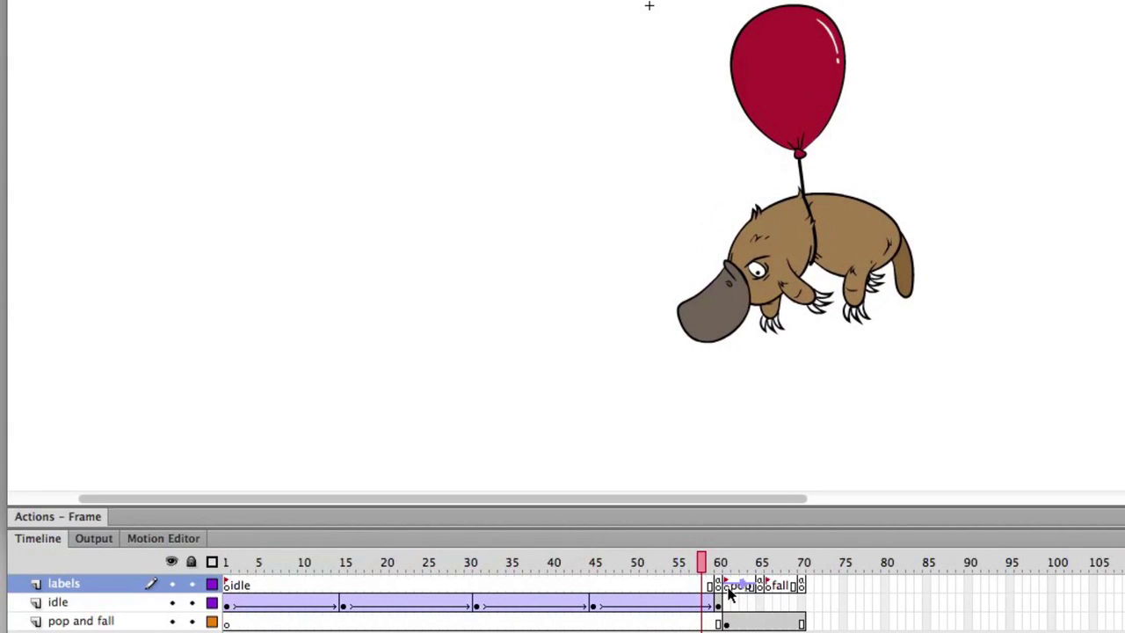
{"action": "left_click", "coordinate": [729, 594]}
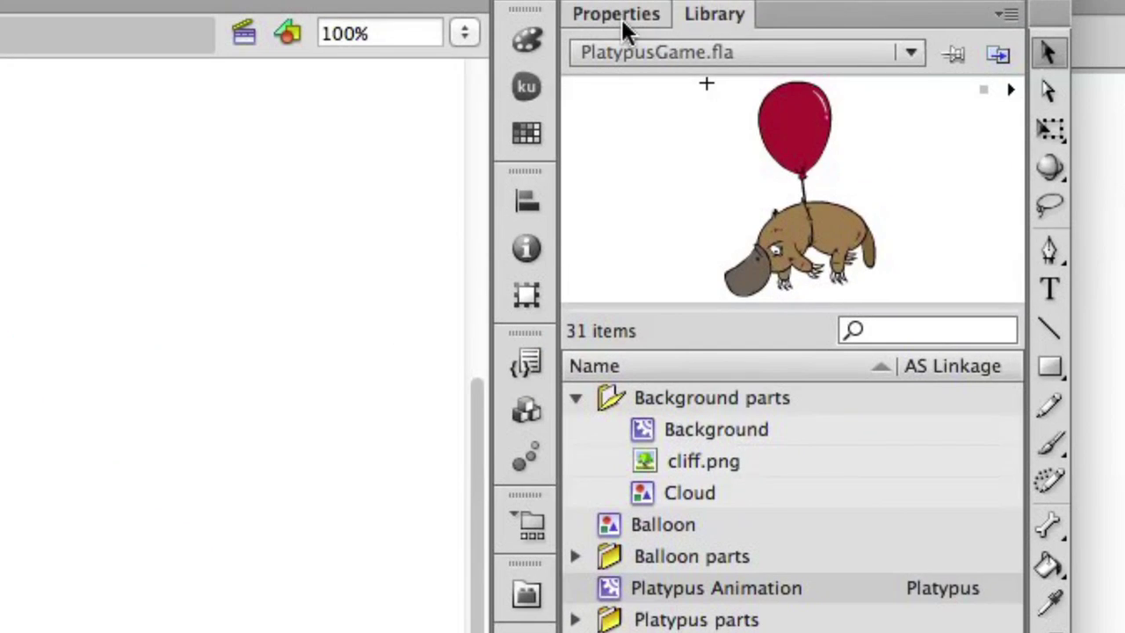
{"action": "left_click", "coordinate": [622, 23]}
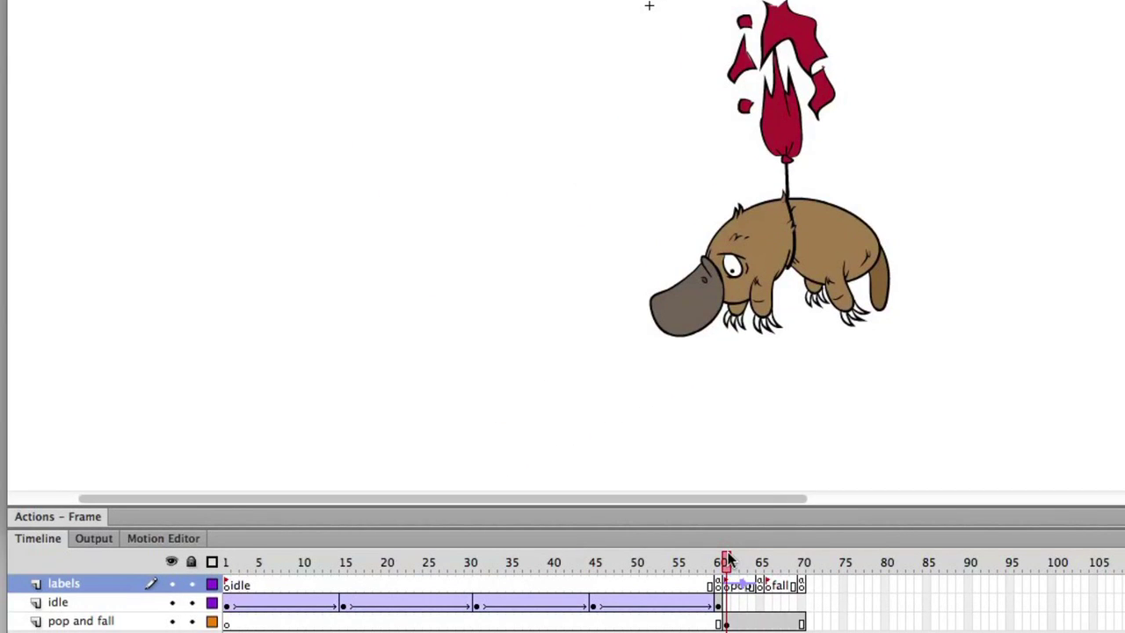
{"action": "left_click_drag", "start_coordinate": [729, 561], "coordinate": [768, 559]}
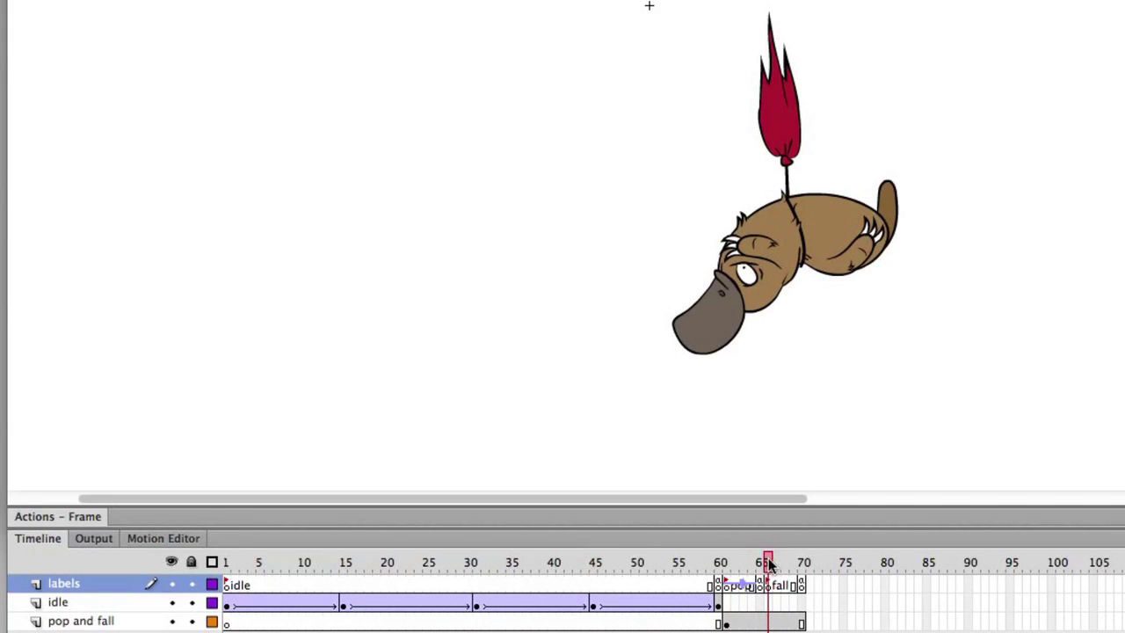
{"action": "left_click_drag", "start_coordinate": [768, 560], "coordinate": [227, 573]}
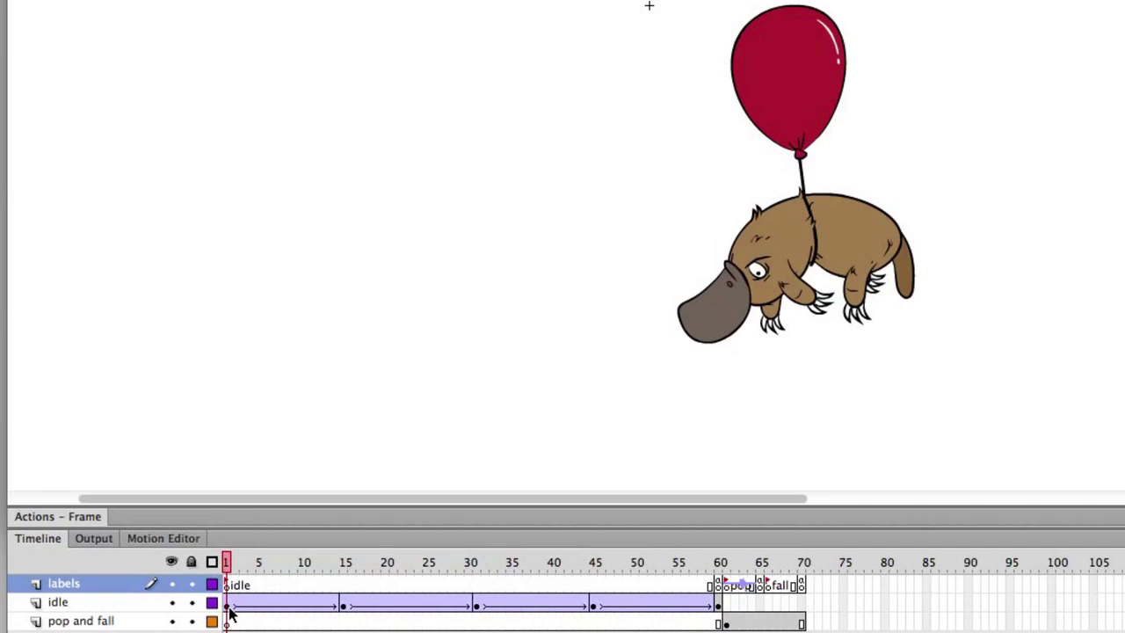
{"action": "left_click", "coordinate": [227, 606]}
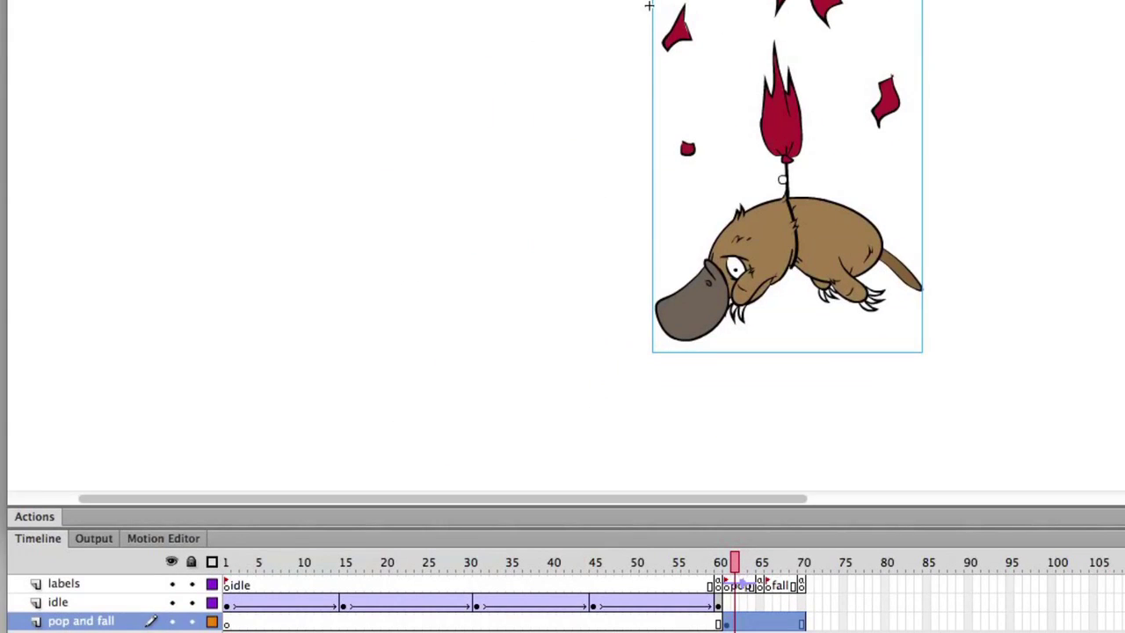
{"action": "mouse_move", "coordinate": [735, 562]}
{"action": "left_mouse_down"}
{"action": "mouse_move", "coordinate": [801, 563]}
{"action": "mouse_move", "coordinate": [732, 567]}
{"action": "left_mouse_up"}
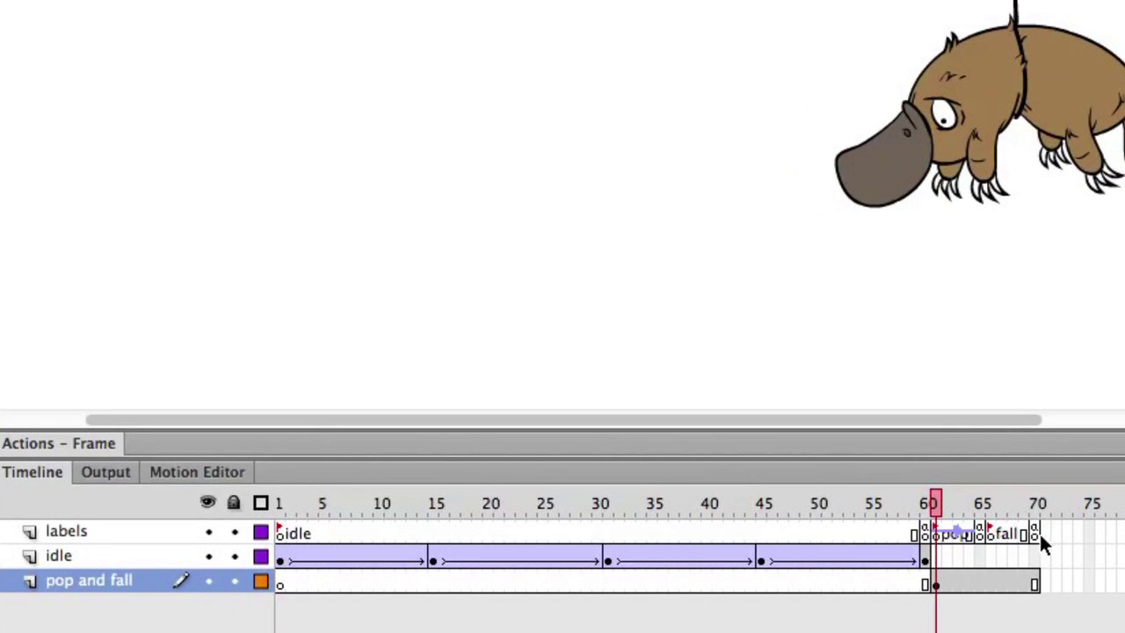
{"action": "left_click", "coordinate": [1036, 534]}
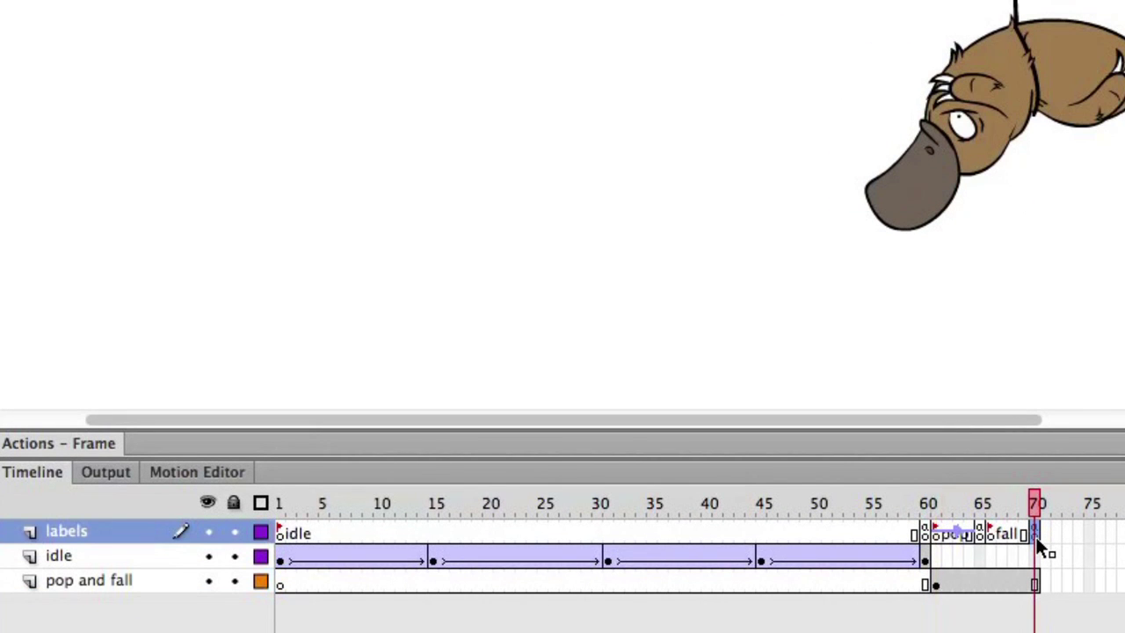
Step: Add a js block comment with this.gotoAndPlay("fall"); to the frame 70 script, then return to frame 1
{"action": "left_click", "coordinate": [1038, 445]}
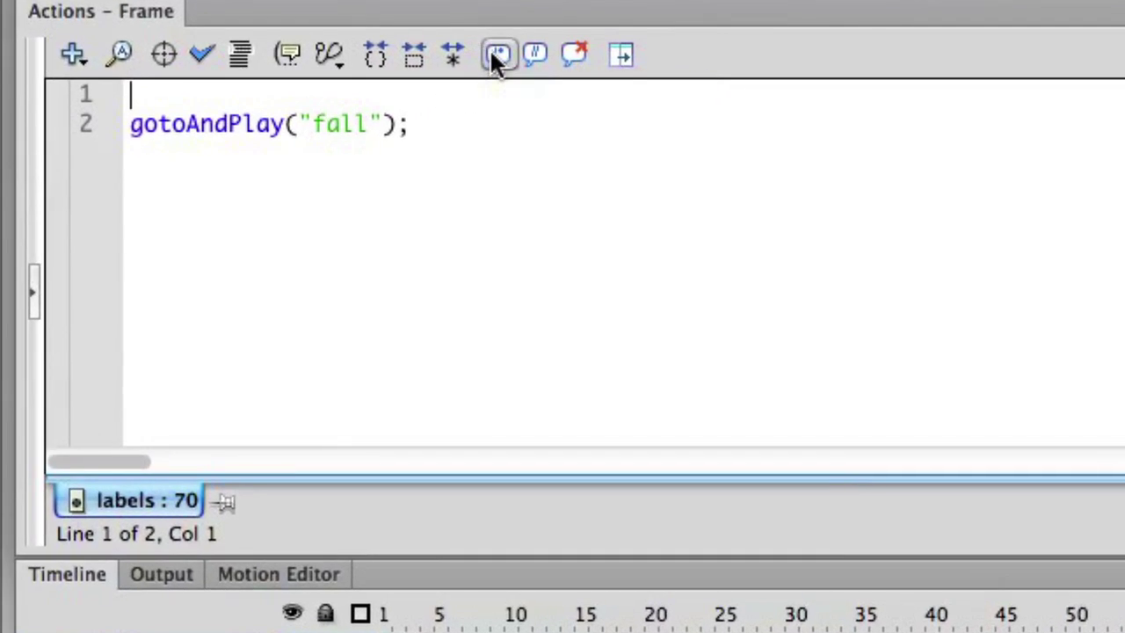
{"action": "left_click", "coordinate": [368, 68]}
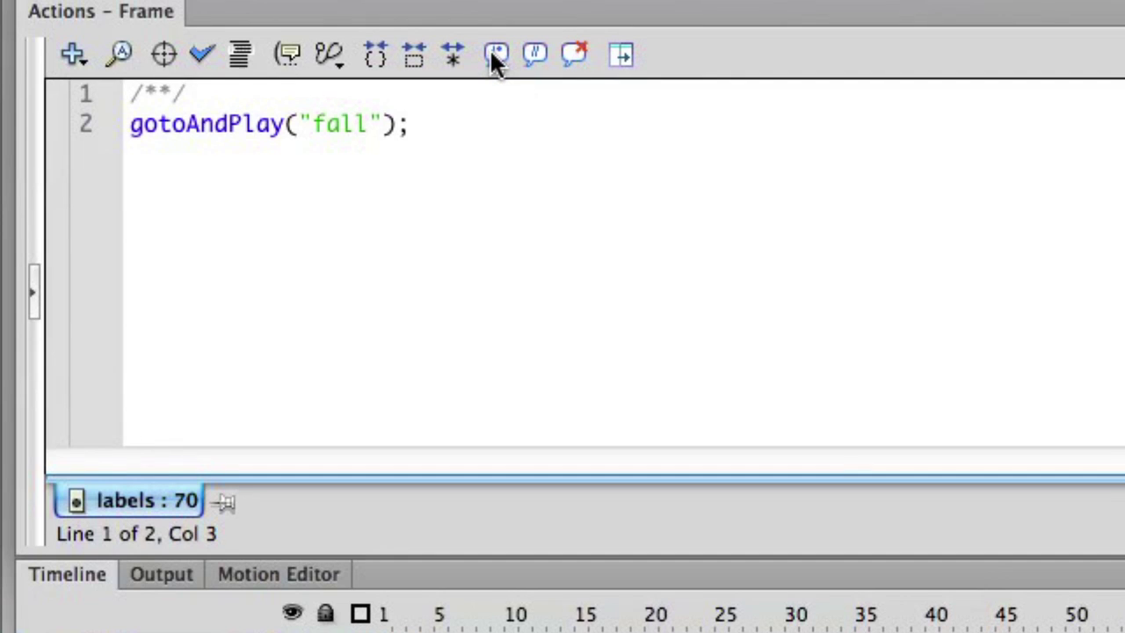
{"action": "type", "text": "js"}
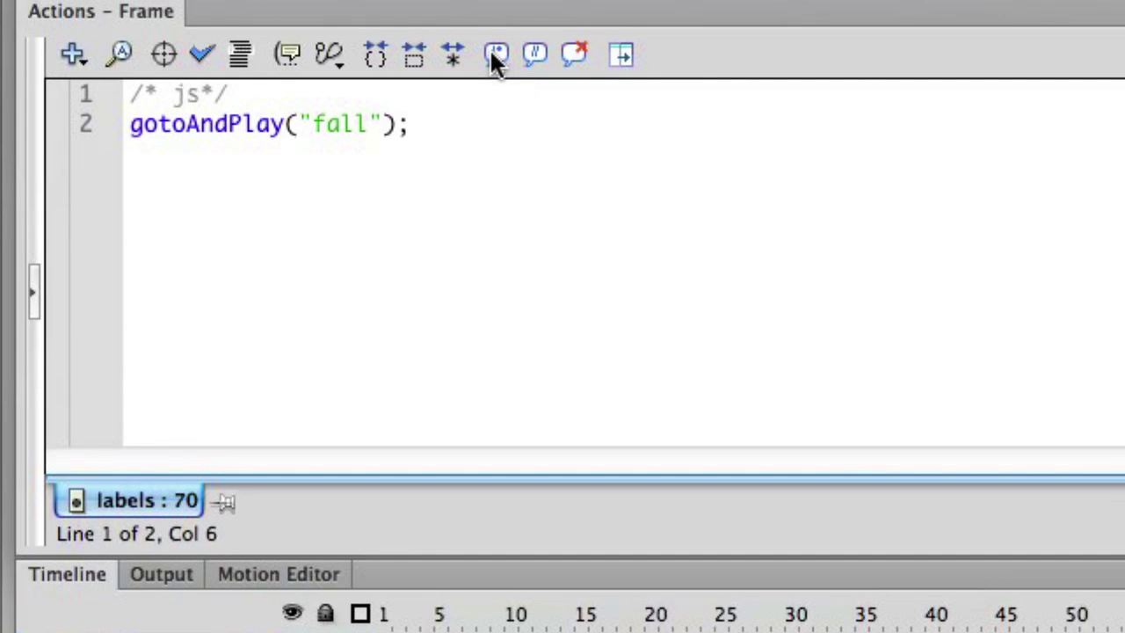
{"action": "key", "text": "Return"}
{"action": "key", "text": "Return"}
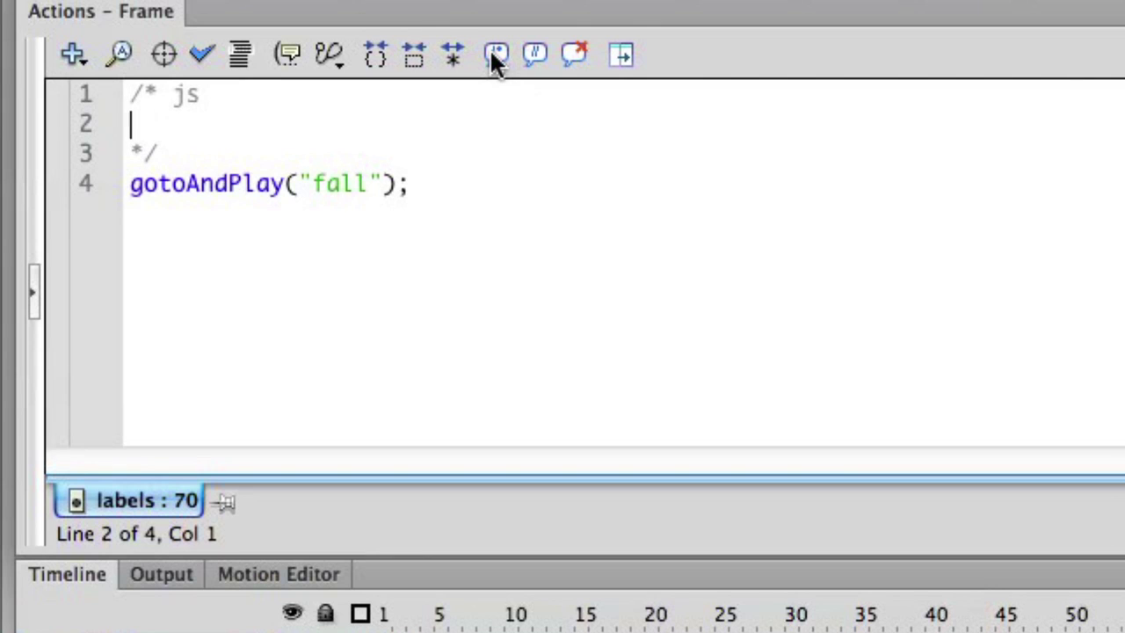
{"action": "type", "text": "this"}
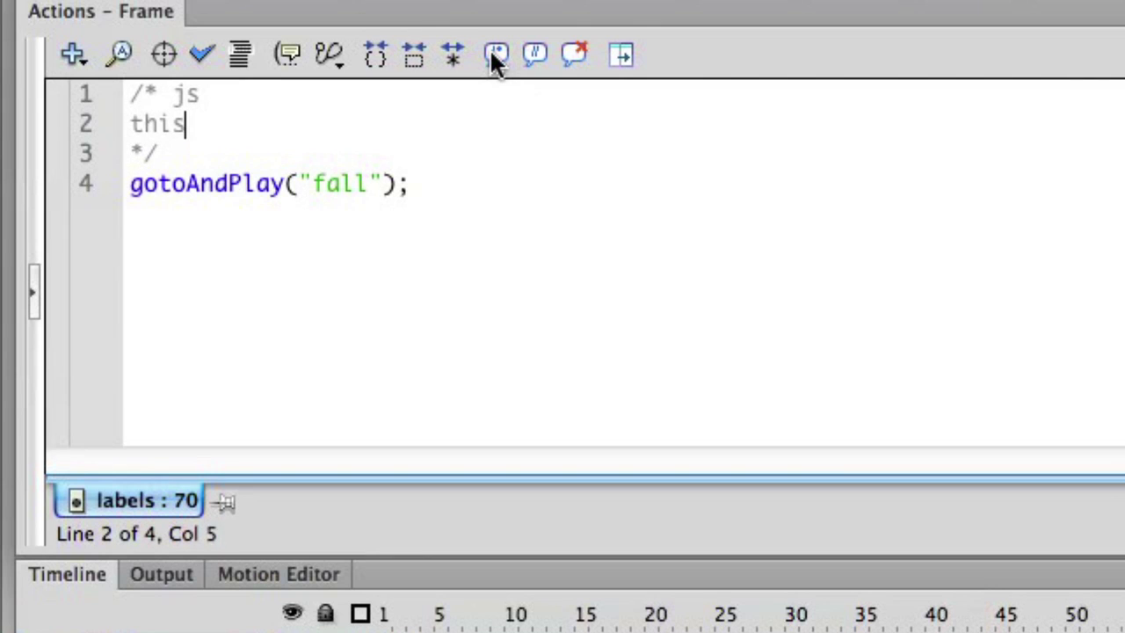
{"action": "type", "text": ".gotoA"}
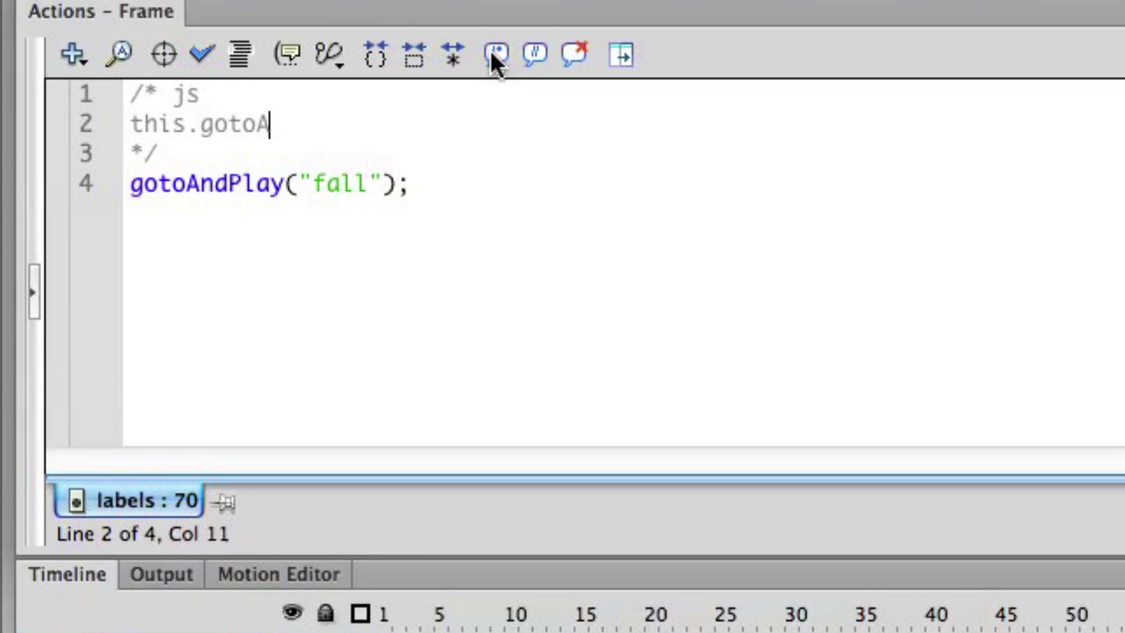
{"action": "type", "text": "ndPlay"}
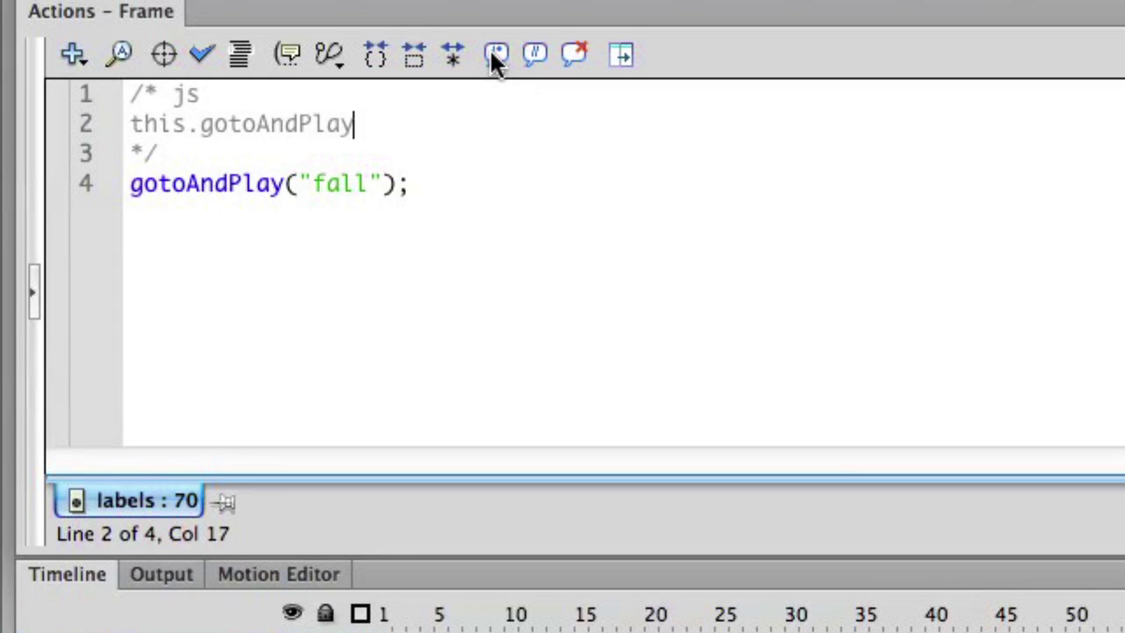
{"action": "type", "text": "(\"fal"}
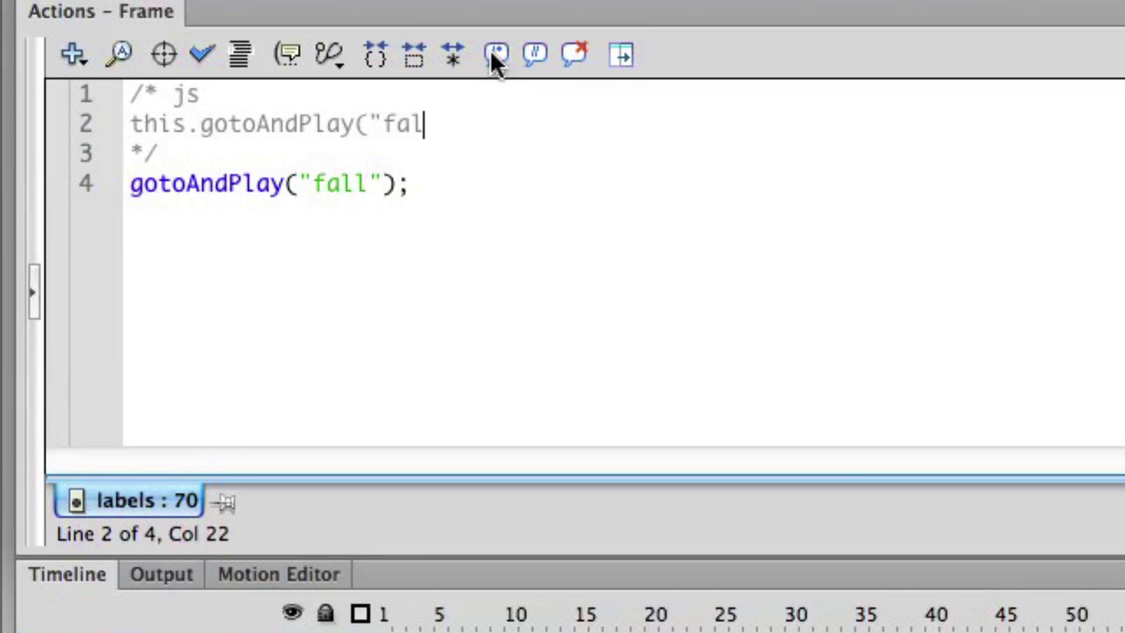
{"action": "type", "text": "l\");"}
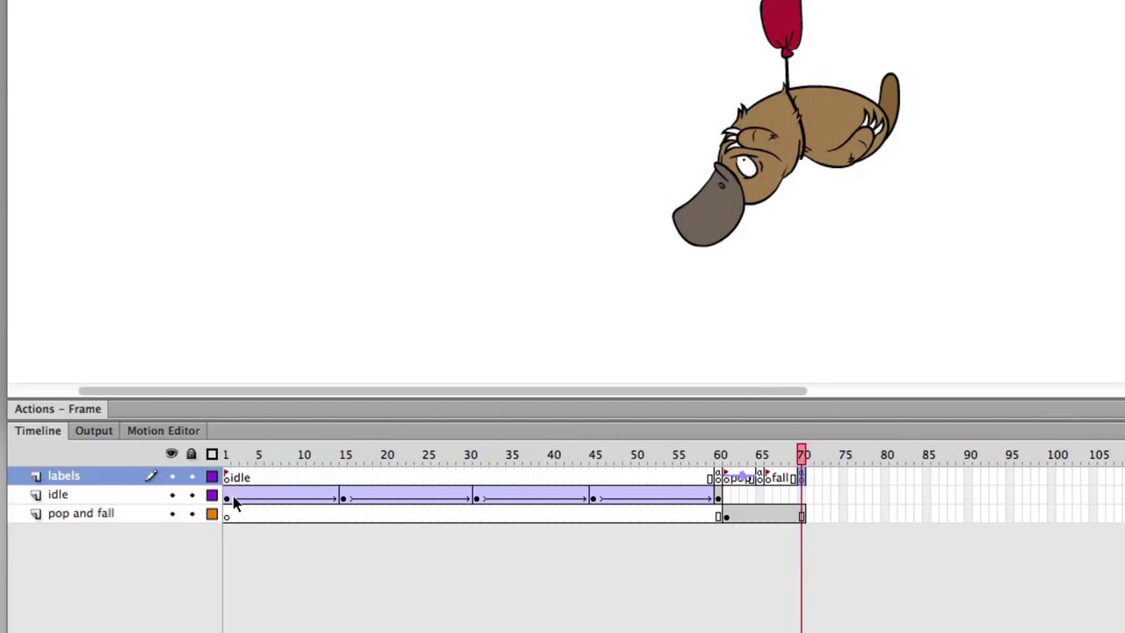
{"action": "key", "text": "Home"}
Step: Edit the nested PlatypusIdle symbol, scrubbing its frames and selecting the beak and eye layers
{"action": "left_click", "coordinate": [825, 145]}
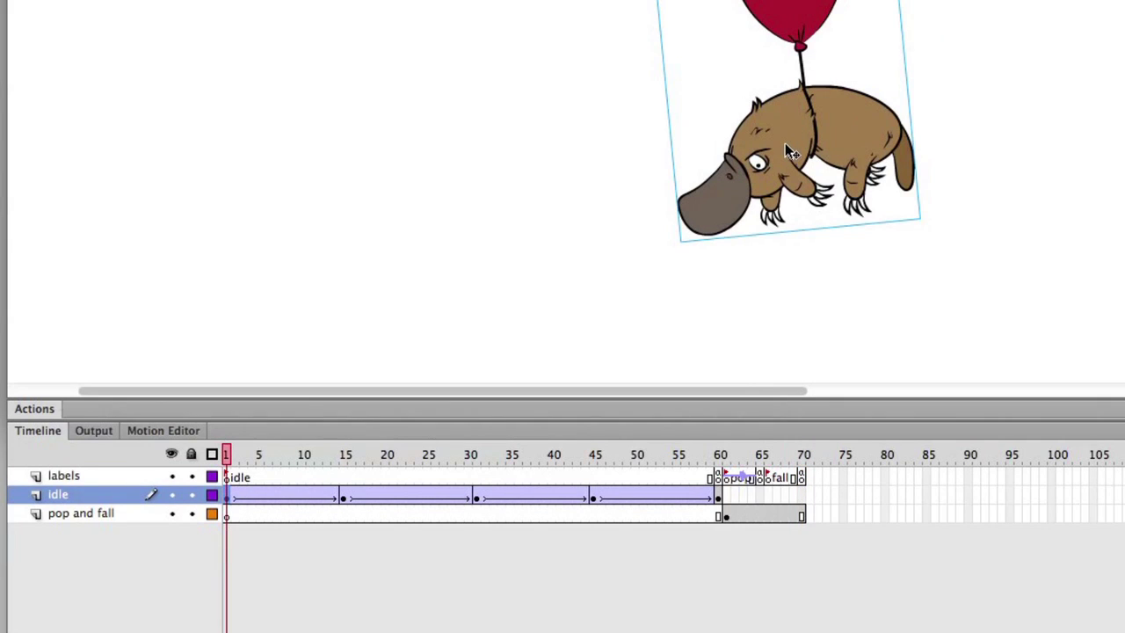
{"action": "double_click", "coordinate": [791, 151]}
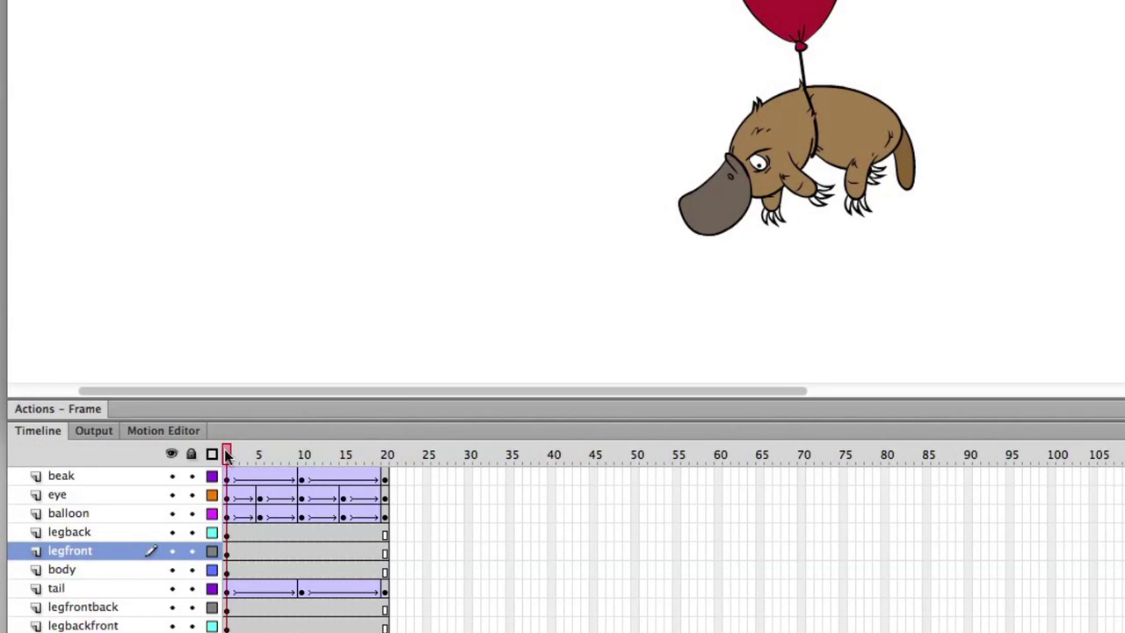
{"action": "left_click_drag", "start_coordinate": [226, 453], "coordinate": [343, 453]}
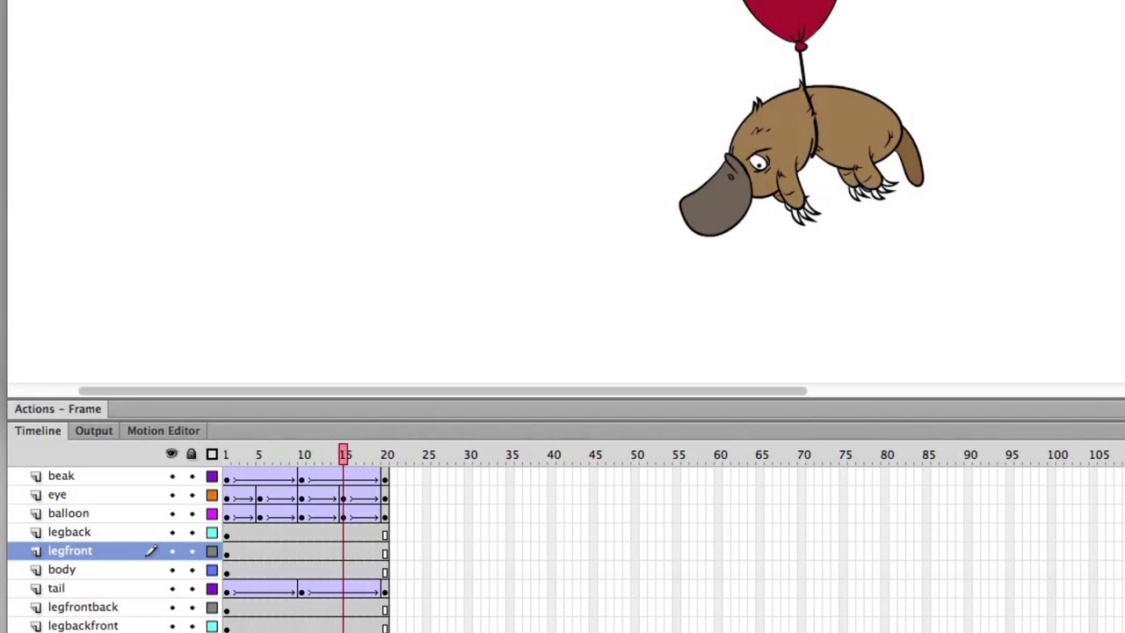
{"action": "left_click", "coordinate": [70, 475]}
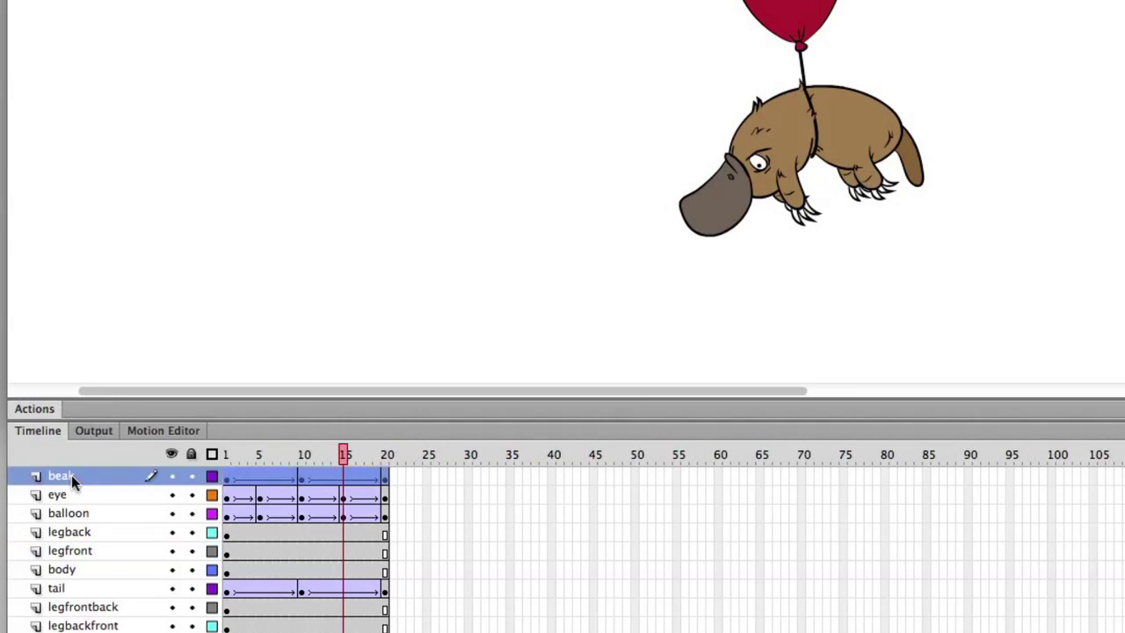
{"action": "left_click", "coordinate": [54, 497]}
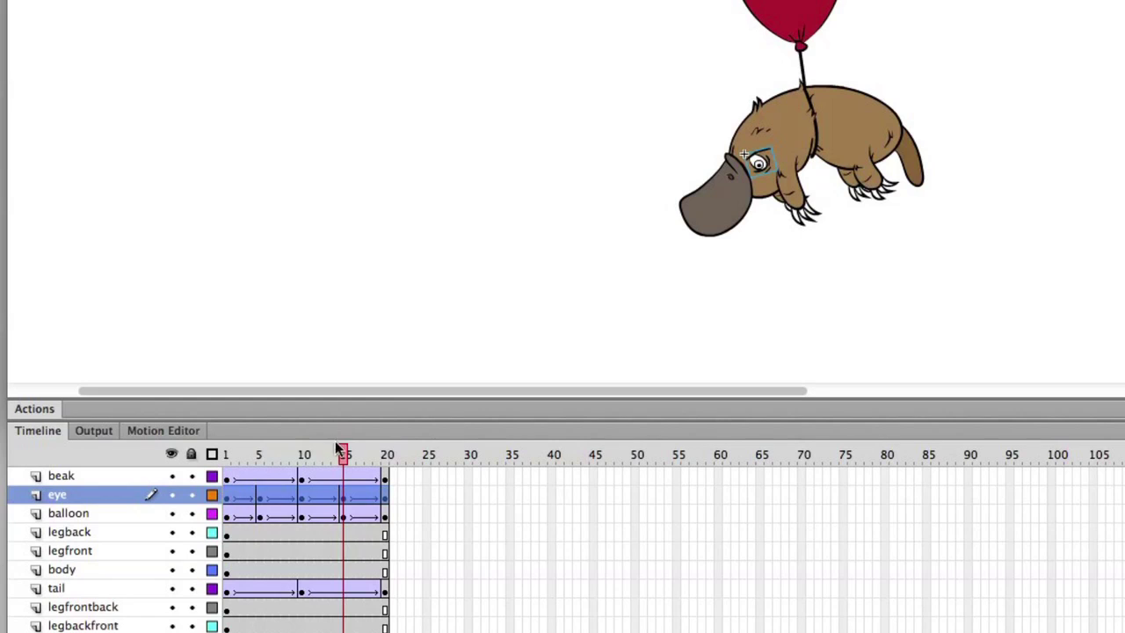
{"action": "left_click_drag", "start_coordinate": [344, 453], "coordinate": [222, 454]}
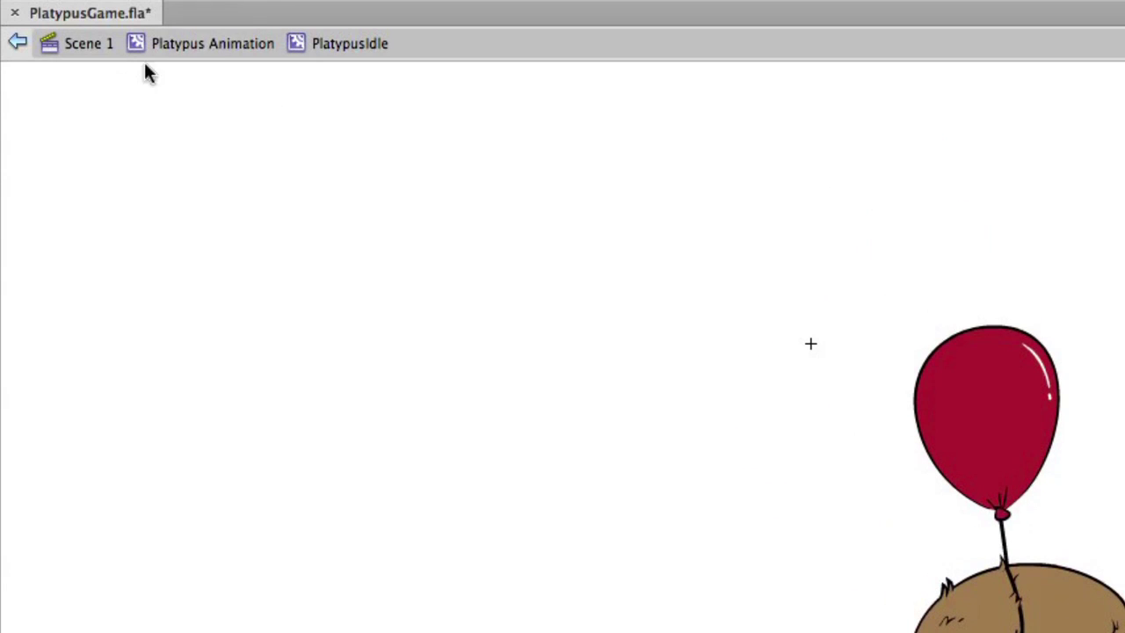
Step: Back in Scene 1, drag a Platypus Animation instance from the Library onto the stage
{"action": "left_click", "coordinate": [95, 49]}
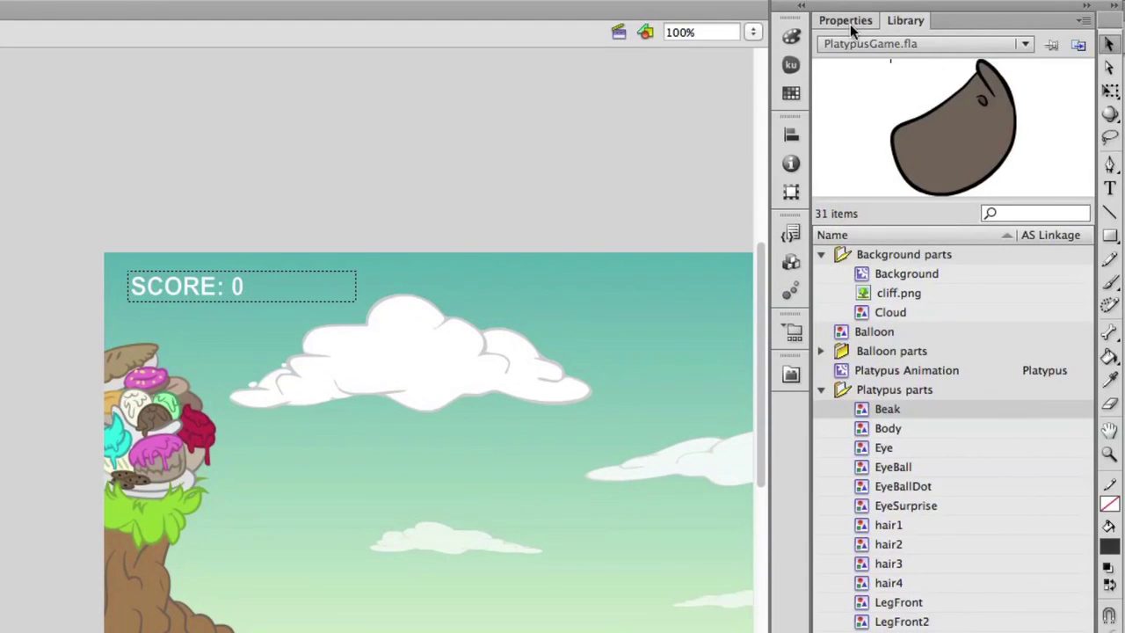
{"action": "left_click", "coordinate": [849, 22]}
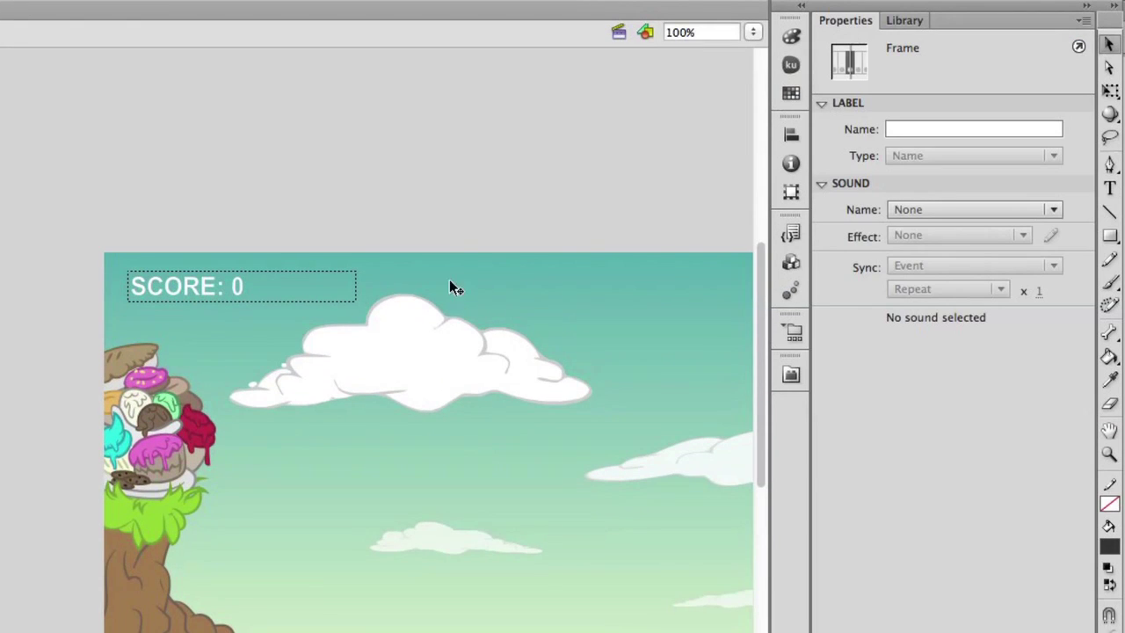
{"action": "left_click", "coordinate": [297, 505]}
{"action": "scroll", "coordinate": [297, 506], "scroll_direction": "right", "scroll_amount": 5}
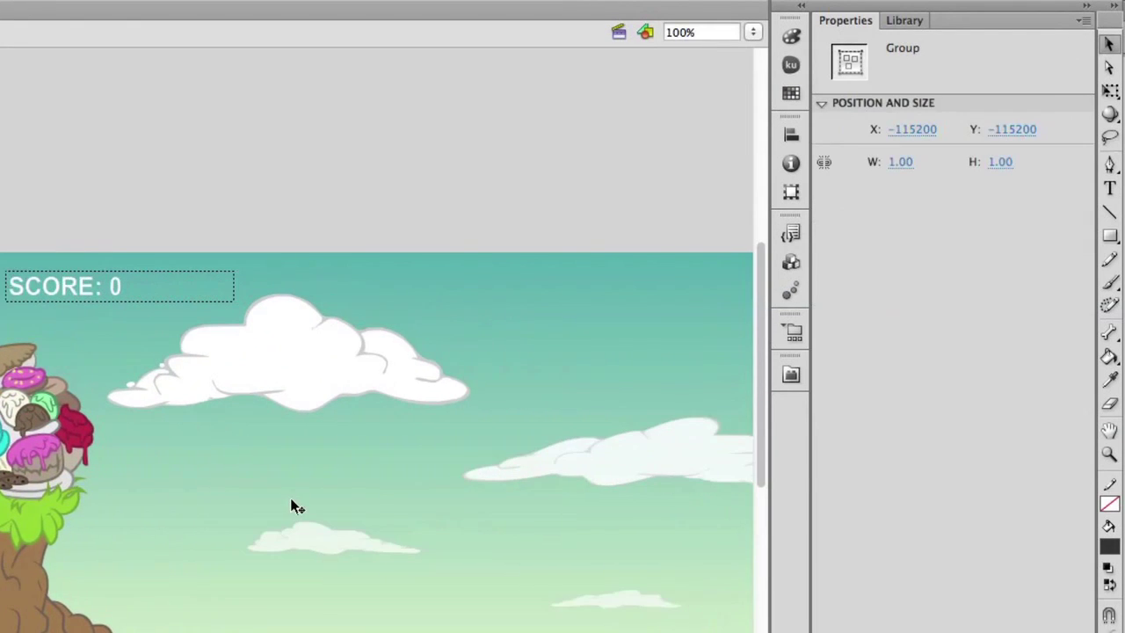
{"action": "left_click", "coordinate": [903, 21]}
{"action": "left_click", "coordinate": [841, 372]}
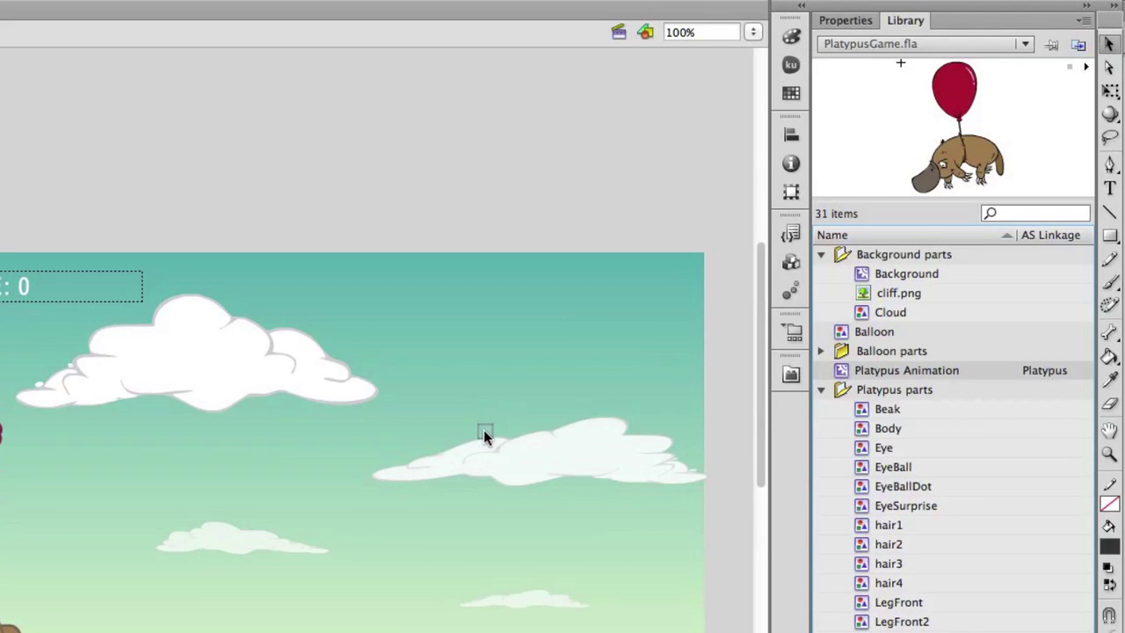
{"action": "left_click_drag", "start_coordinate": [484, 430], "coordinate": [485, 431]}
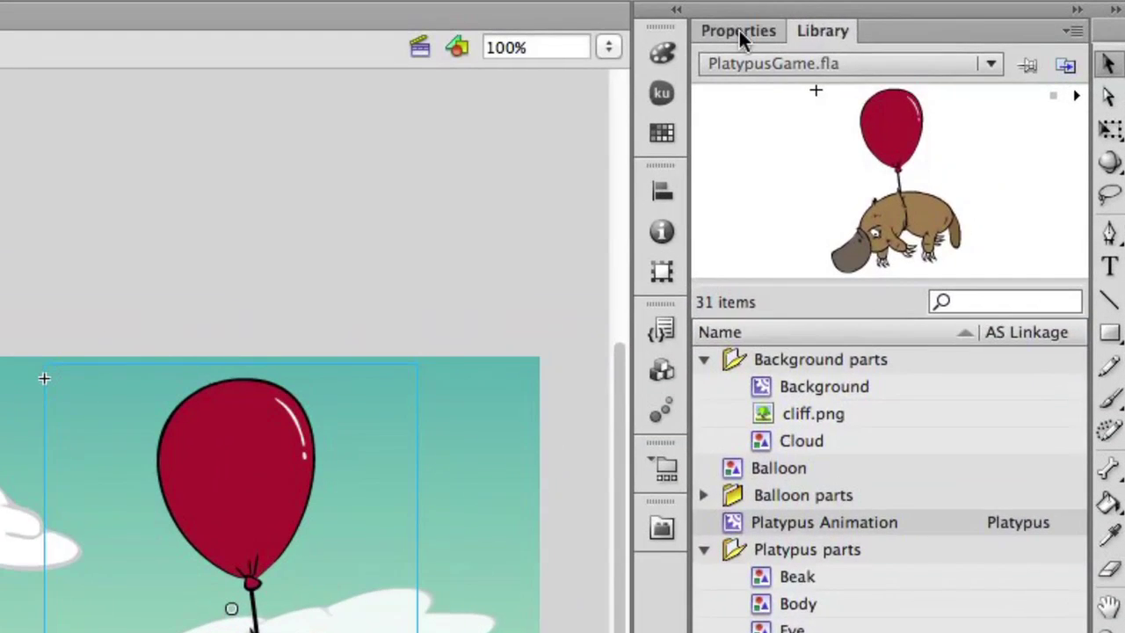
Step: Name the placed instance platypus in the Properties Instance Name field
{"action": "left_click", "coordinate": [846, 20]}
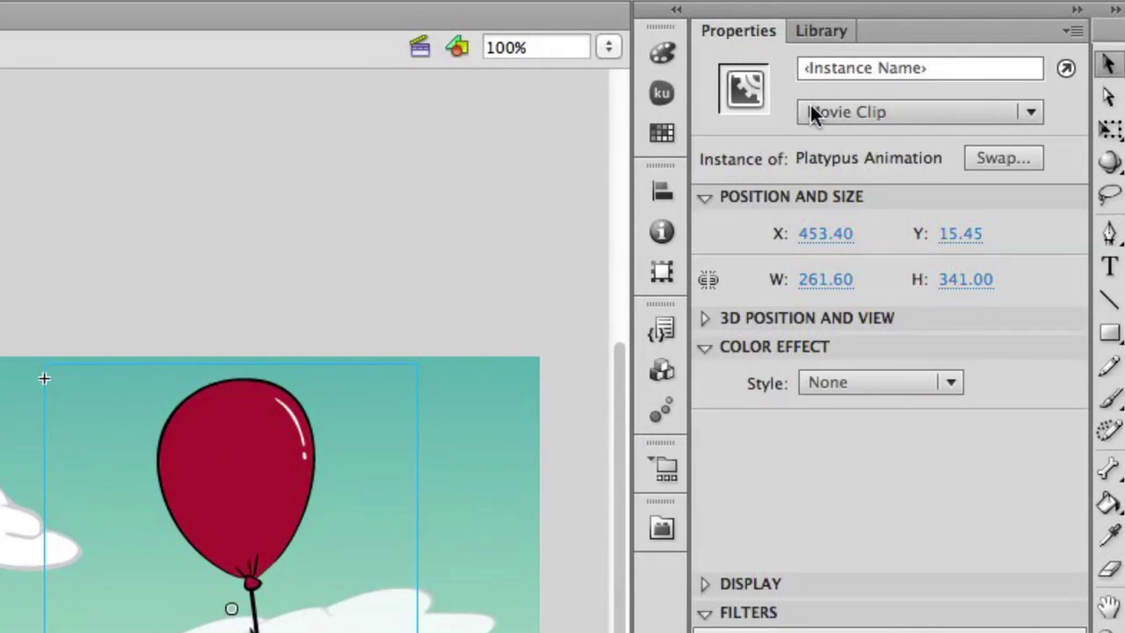
{"action": "left_click", "coordinate": [933, 67]}
{"action": "type", "text": "platypus"}
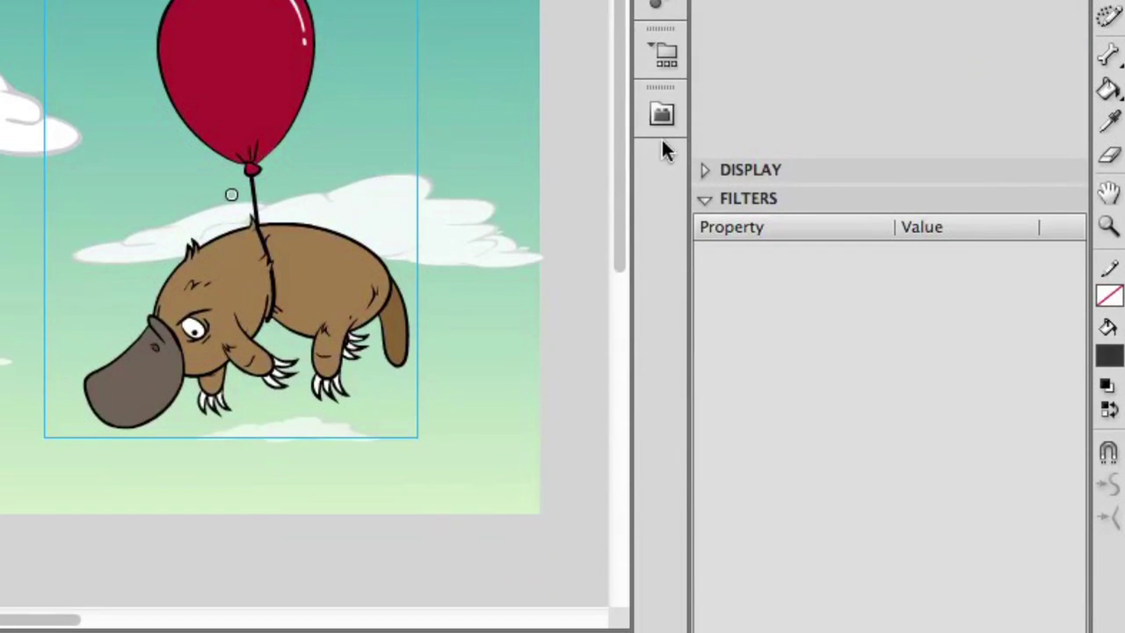
{"action": "left_click", "coordinate": [662, 113]}
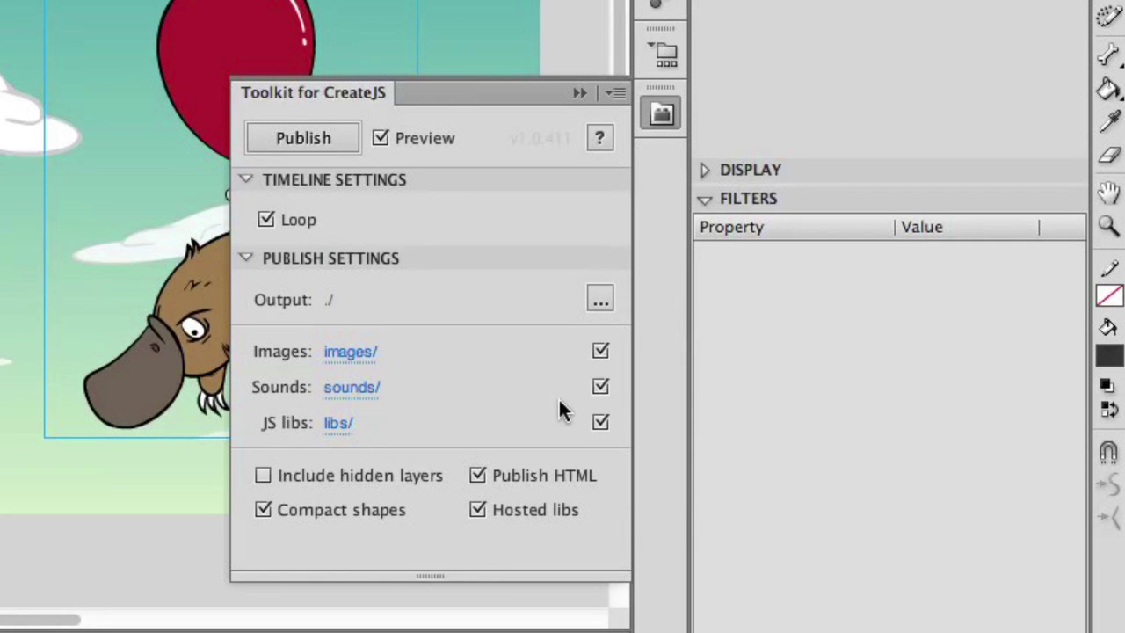
Step: Publish PlatypusGame.fla to HTML through the Toolkit for CreateJS with Preview enabled
{"action": "left_click", "coordinate": [337, 141]}
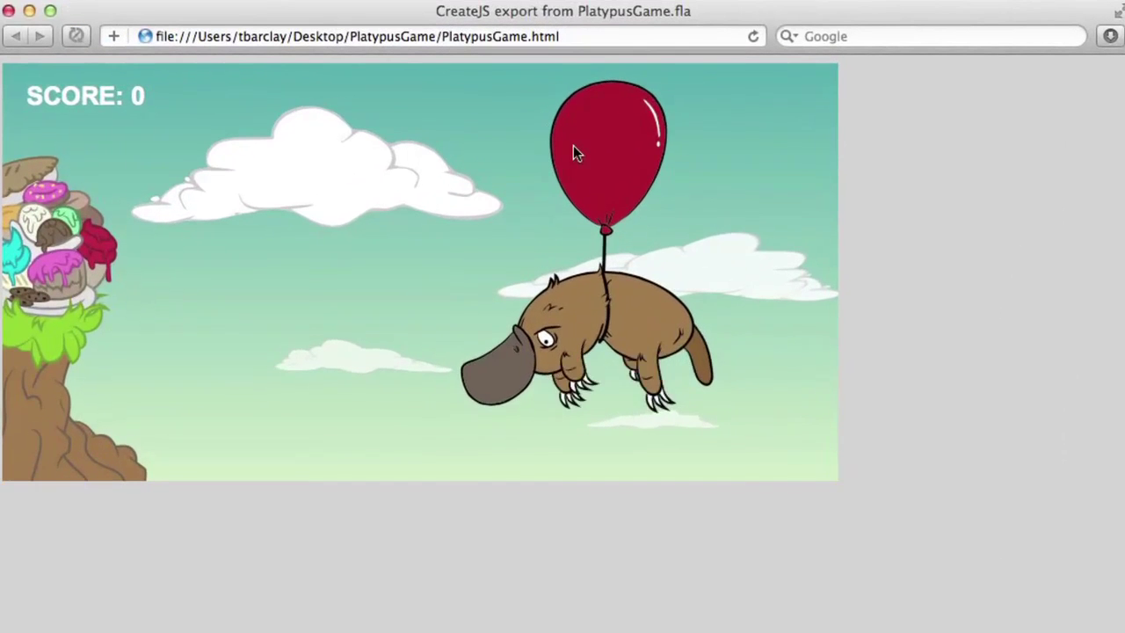
Step: Open and then dismiss the context menu on the PlatypusGame.html preview page
{"action": "right_click", "coordinate": [233, 346]}
{"action": "left_click", "coordinate": [675, 517]}
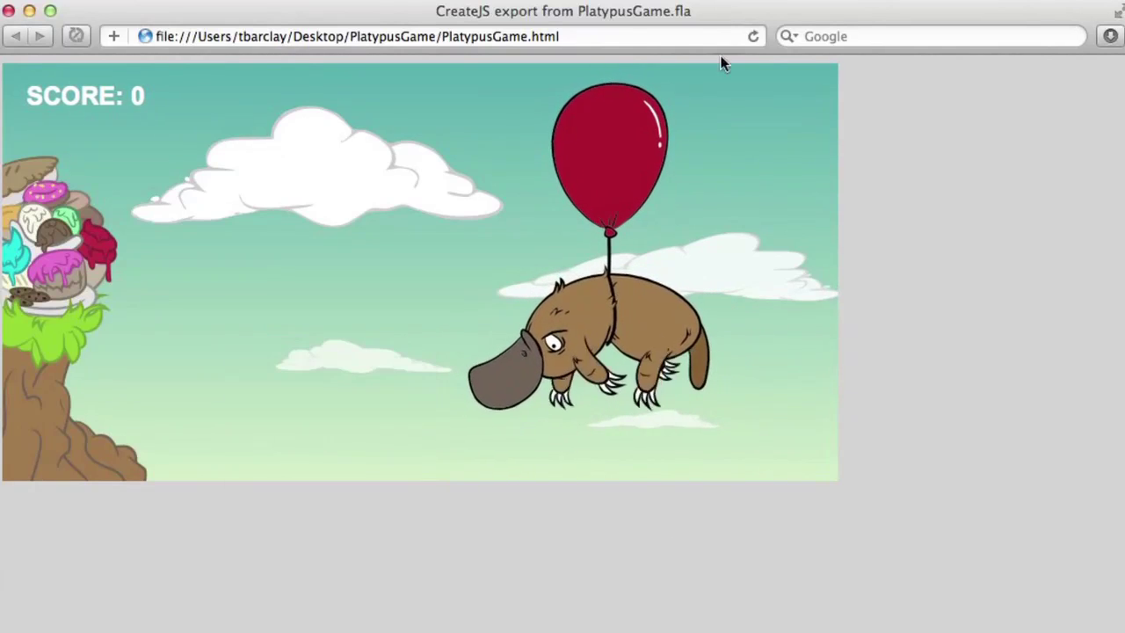